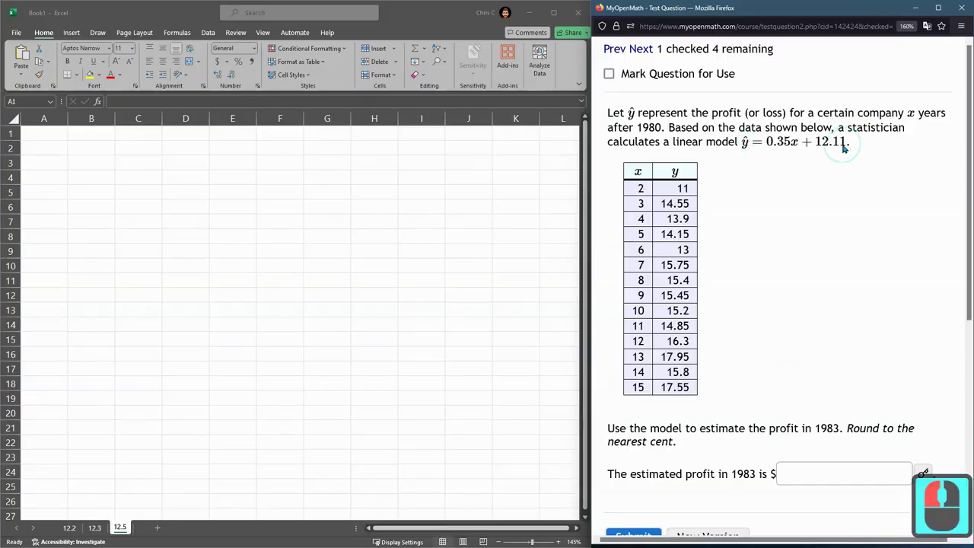
Step: Copy the fourteen x/y data pairs from the web question and paste them into A2:B15
double_click(640, 191)
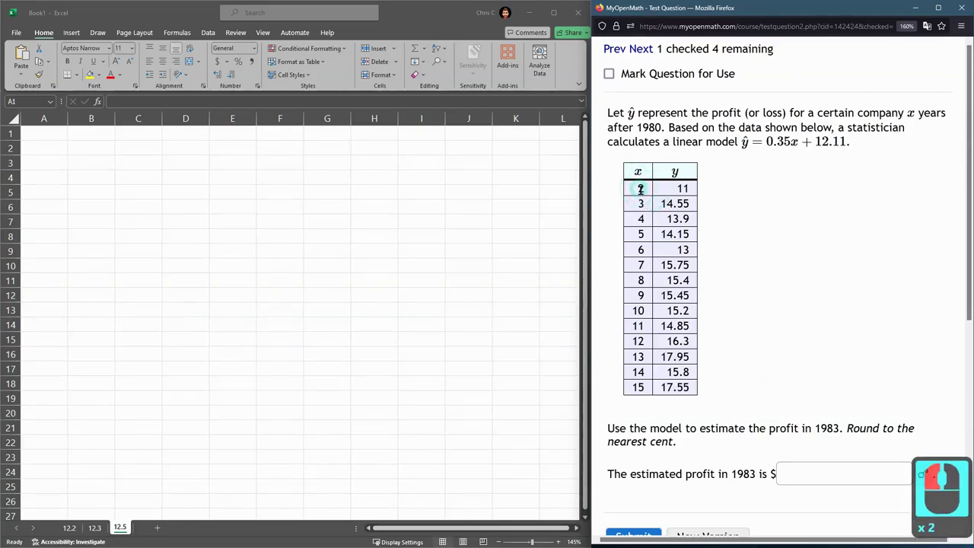
left_click_drag(640, 191, 703, 397)
key("ctrl+c")
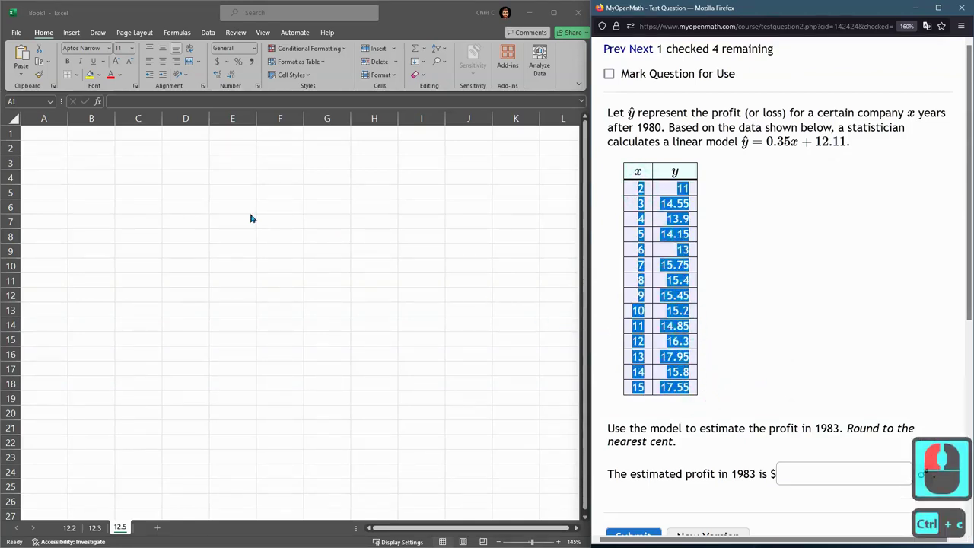
left_click(45, 147)
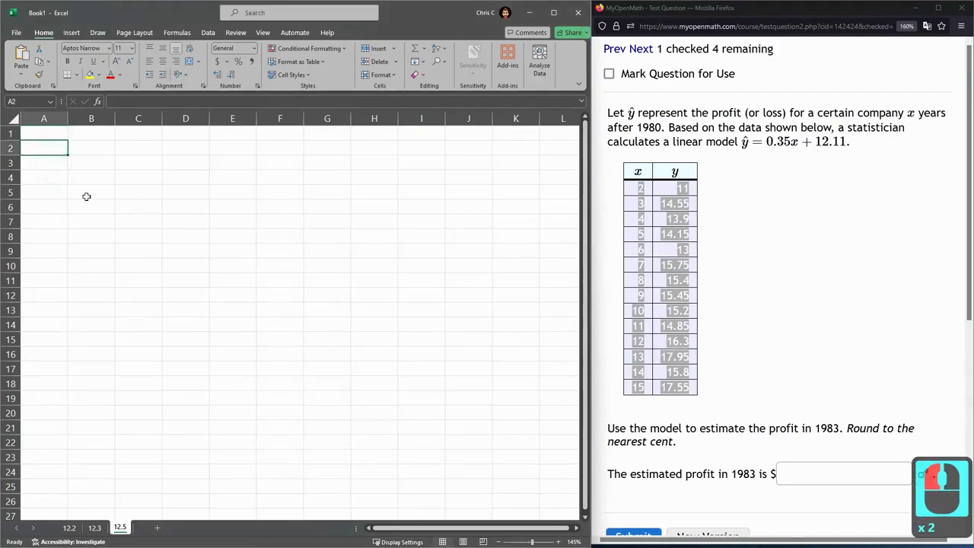
key("ctrl+v")
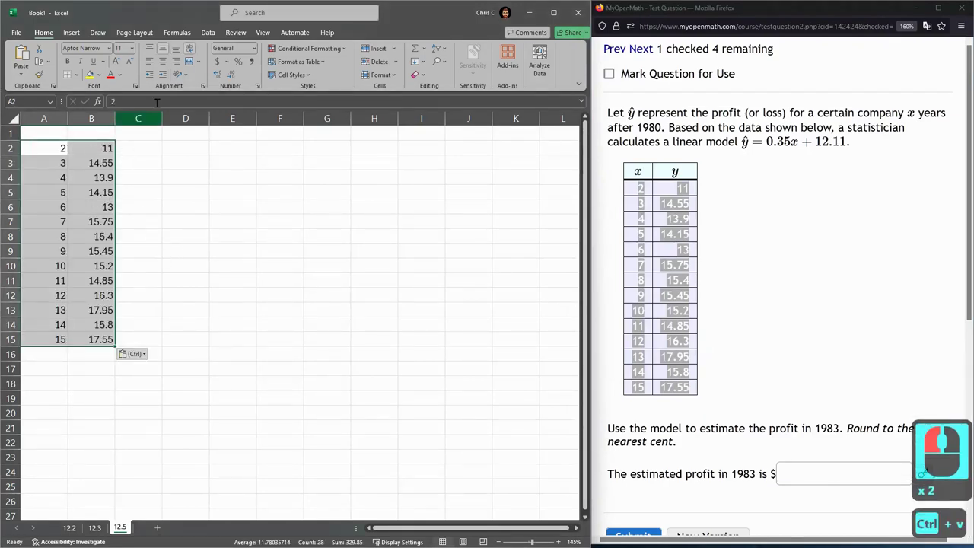
Step: Insert a markers-only scatter chart of the x/y data
left_click(71, 32)
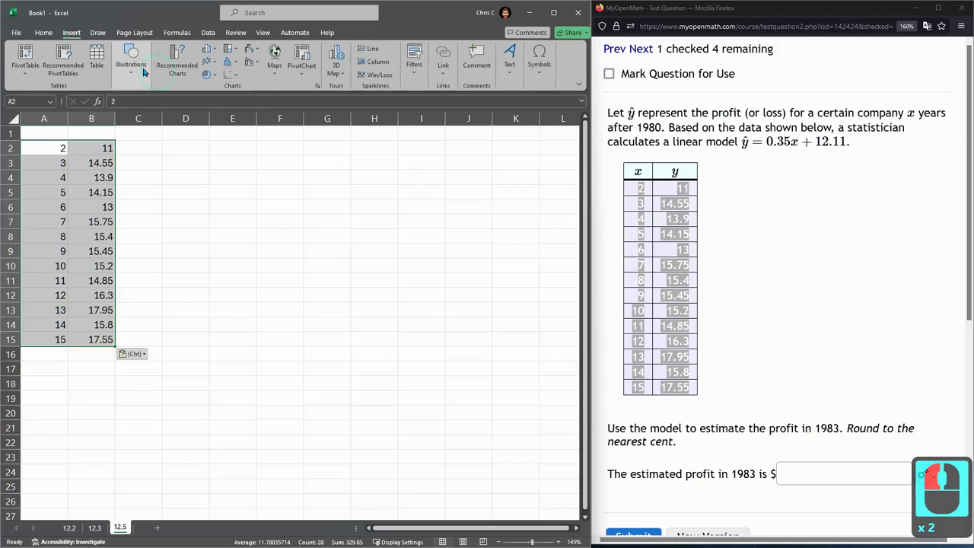
left_click(229, 74)
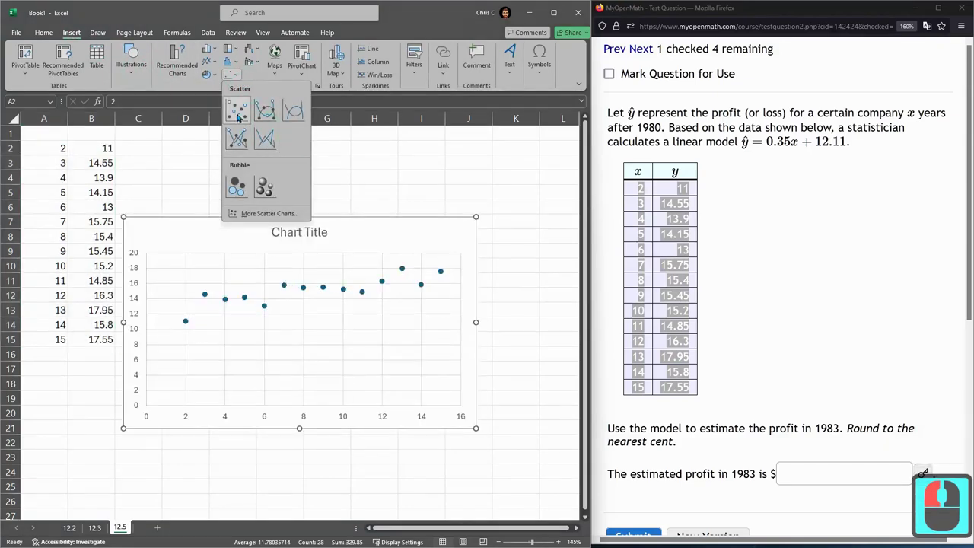
left_click(236, 111)
Step: Add a linear trendline that displays its equation and R-squared value on the chart
left_click(491, 227)
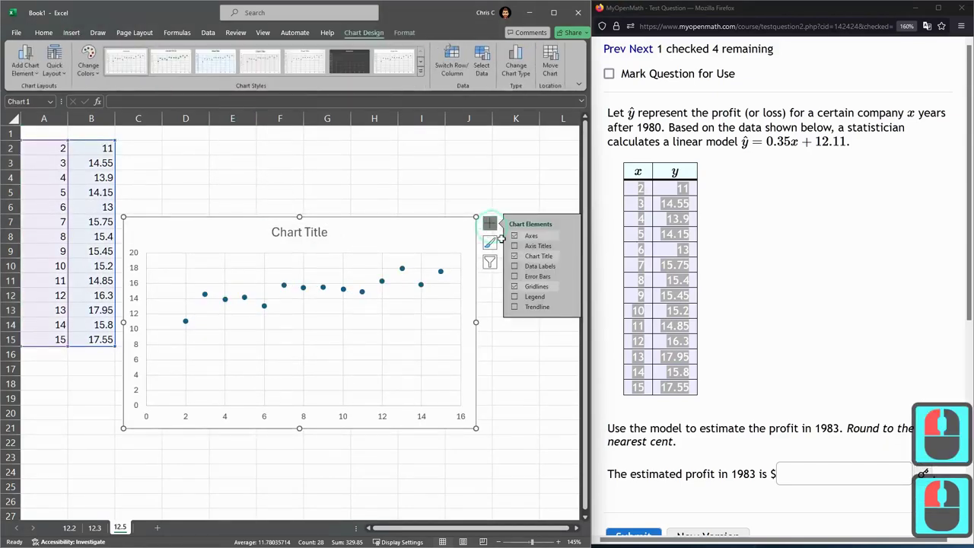
left_click(574, 309)
left_click(599, 359)
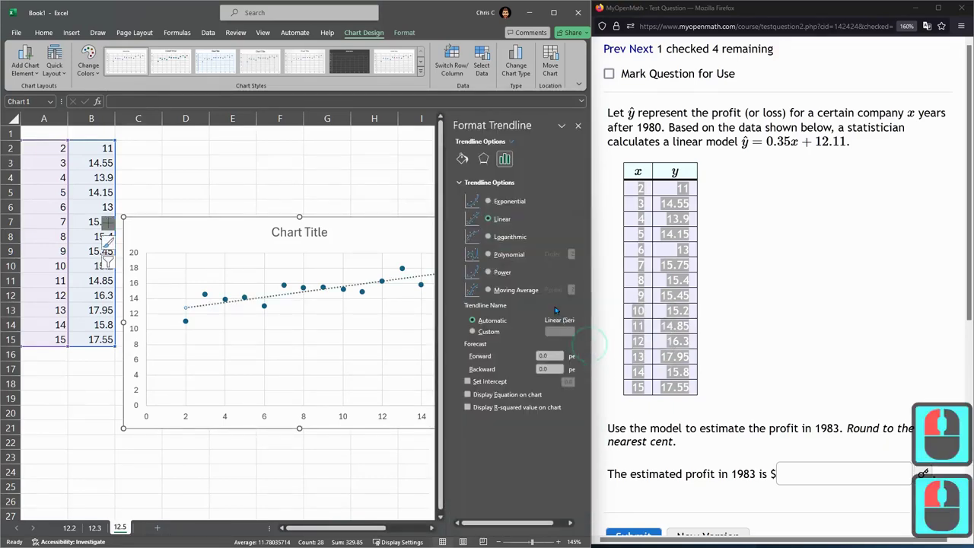
left_click(490, 395)
left_click(490, 407)
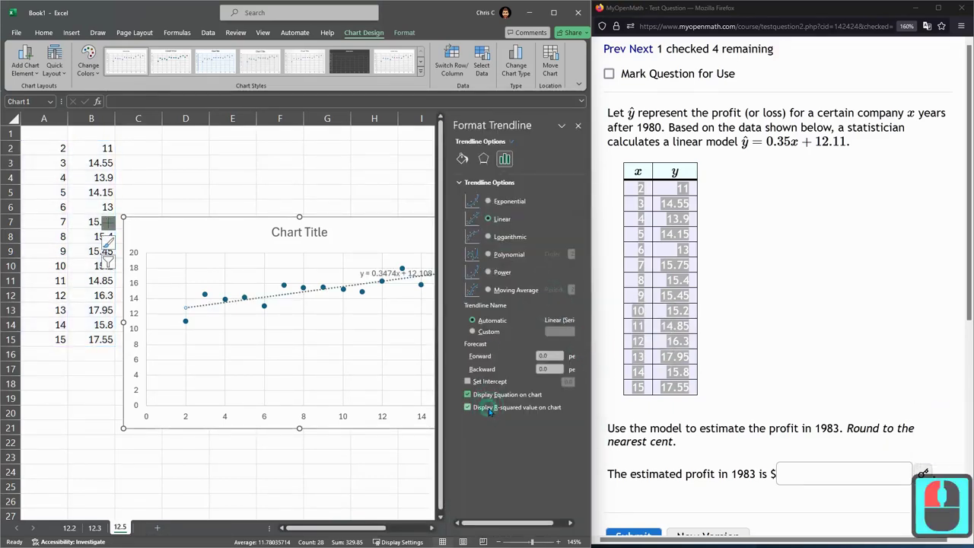
Step: Move the trendline label up and copy its equation y = 0.3474x + 12.108
left_click(385, 270)
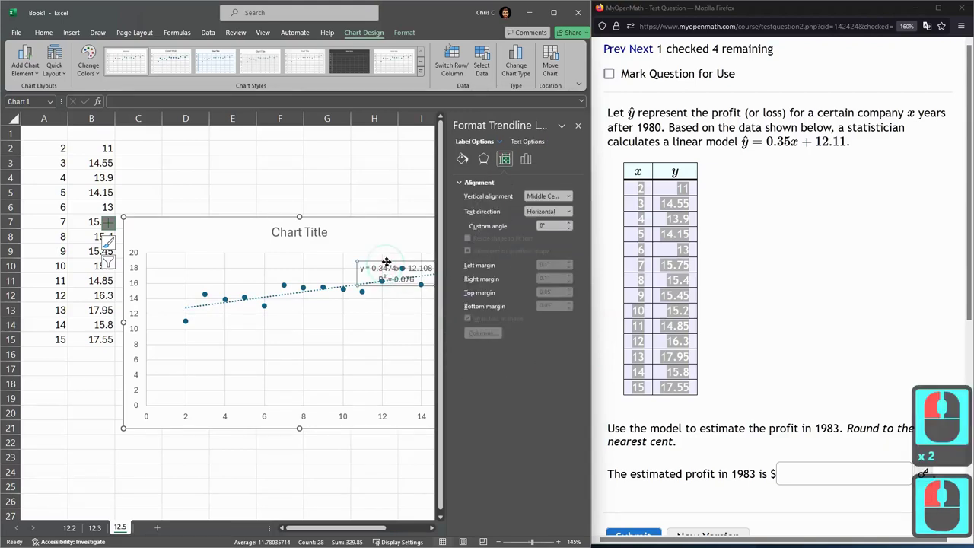
left_click_drag(375, 222, 373, 226)
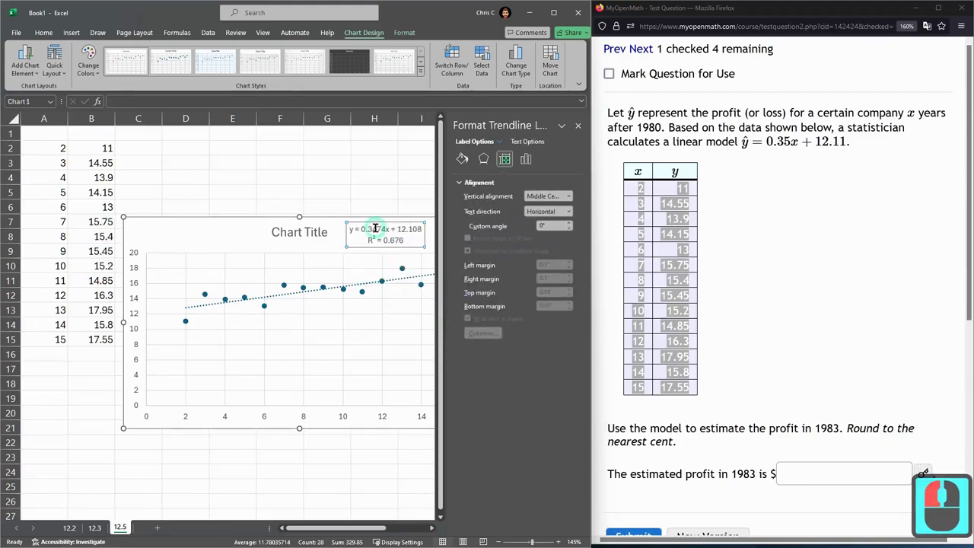
left_click(352, 229)
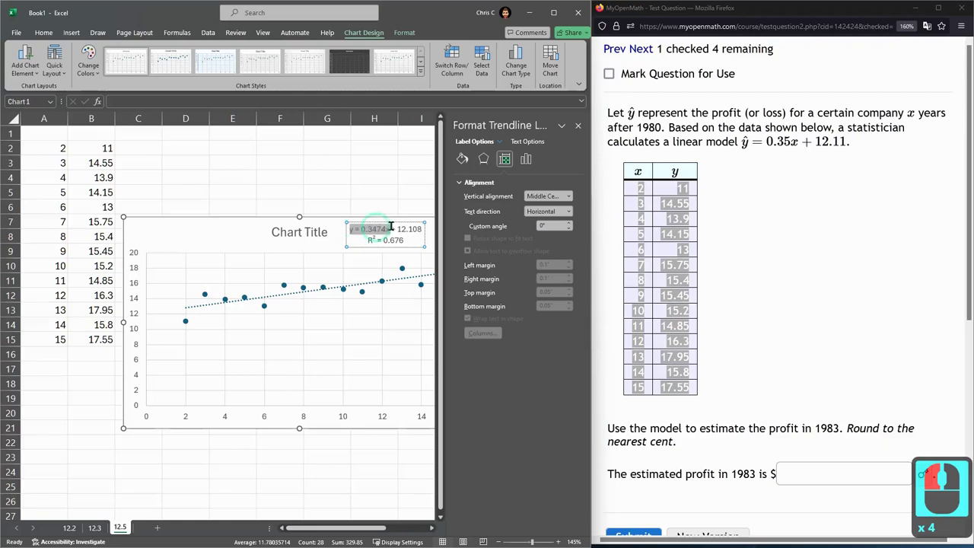
scroll(343, 231, "right", 2)
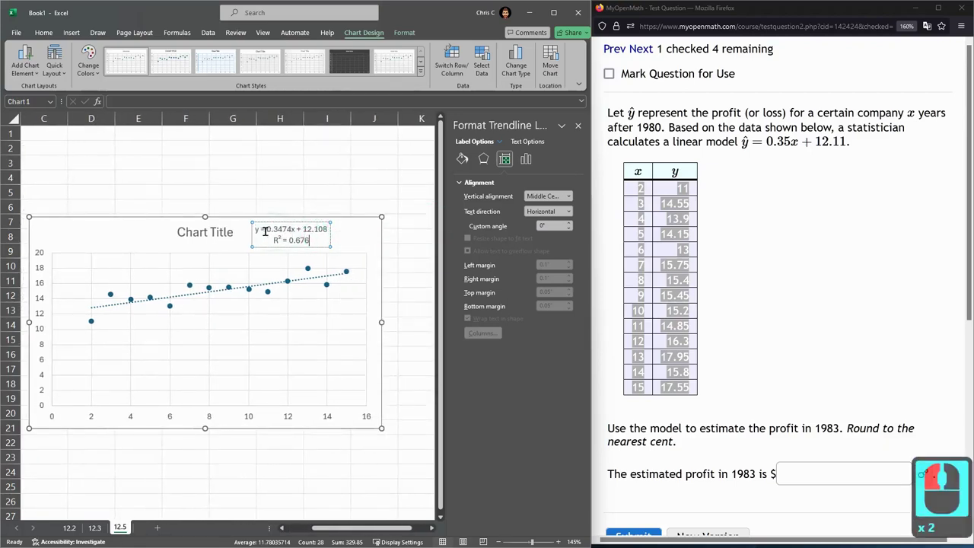
left_click_drag(257, 228, 326, 229)
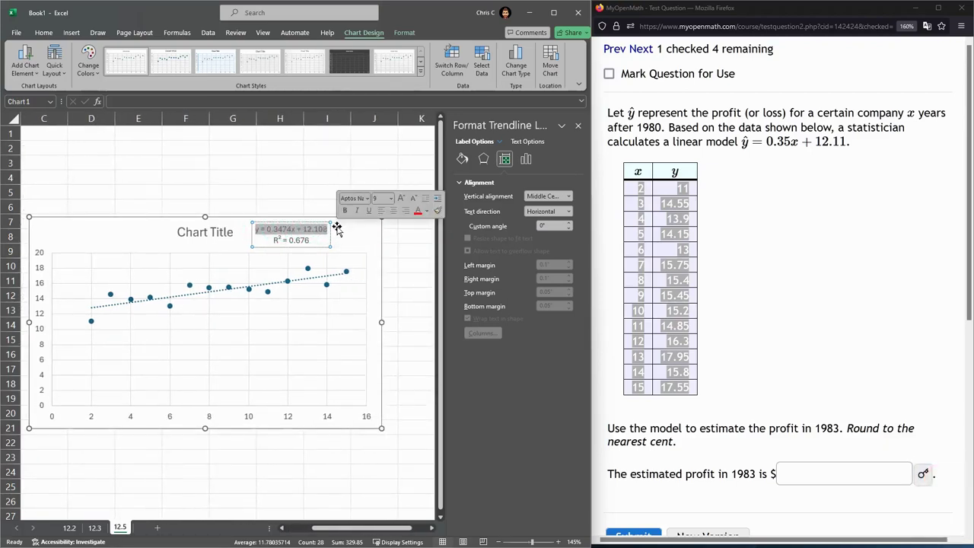
key("ctrl+c")
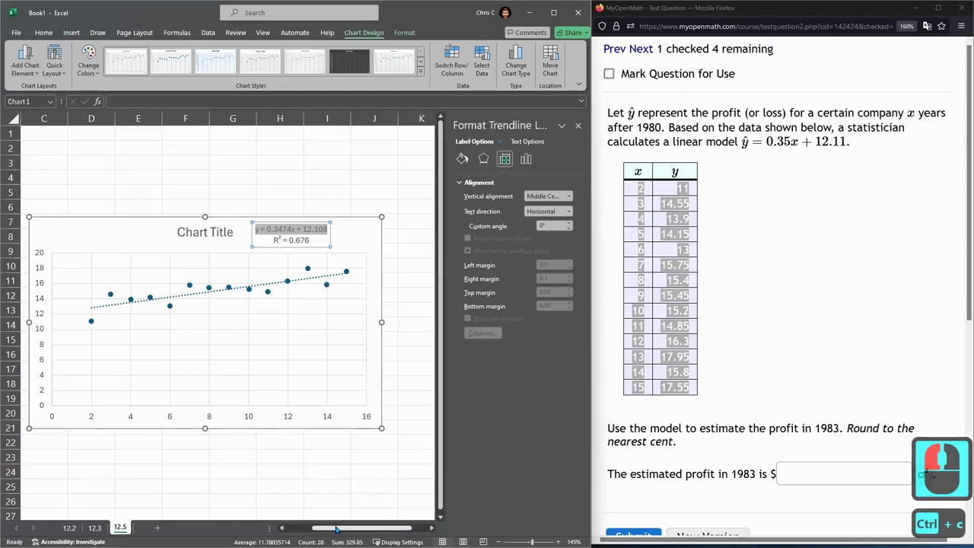
Step: Paste the trendline equation y = 0.3474x + 12.108 into cell B23
left_click_drag(335, 529, 270, 527)
left_click(140, 457)
left_click(91, 457)
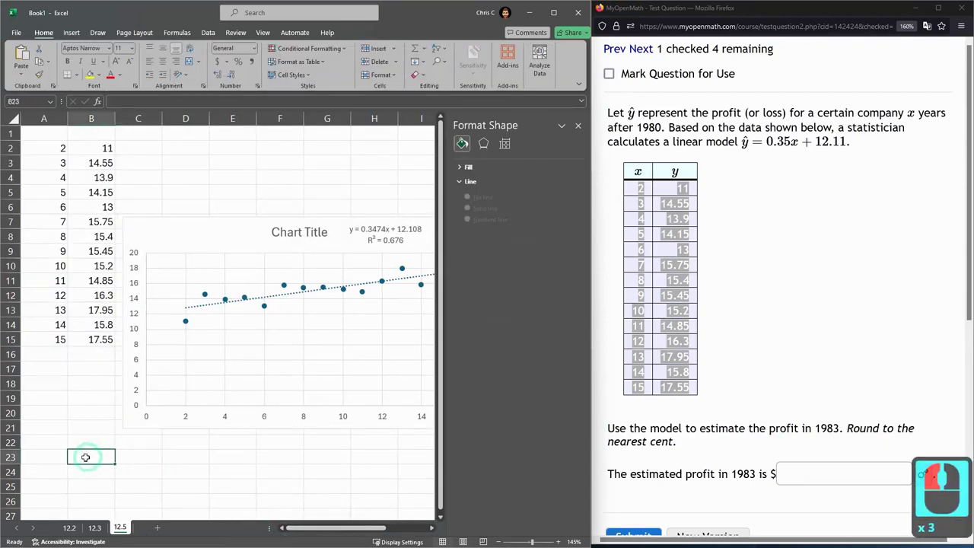
left_click(55, 460)
left_click(56, 460)
left_click(85, 456)
right_click(98, 451)
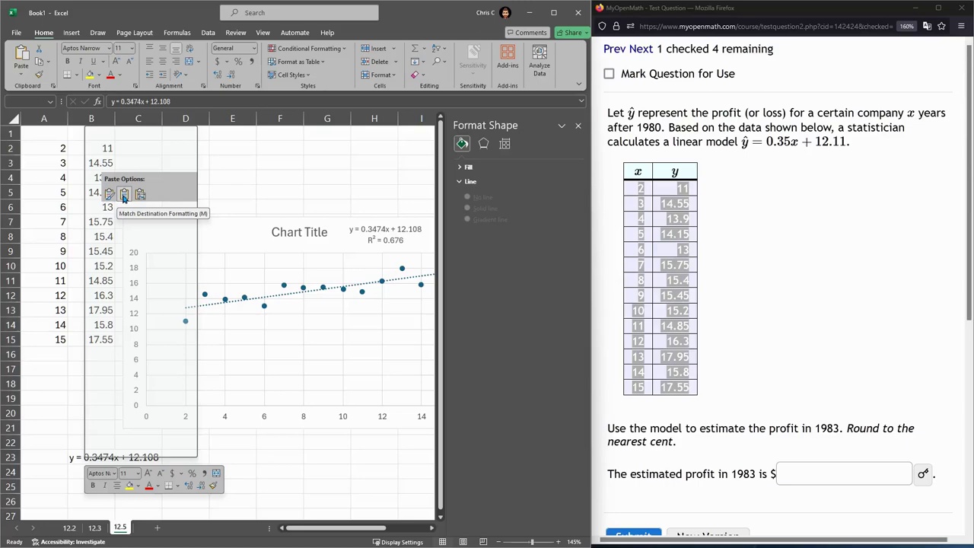
left_click(125, 195)
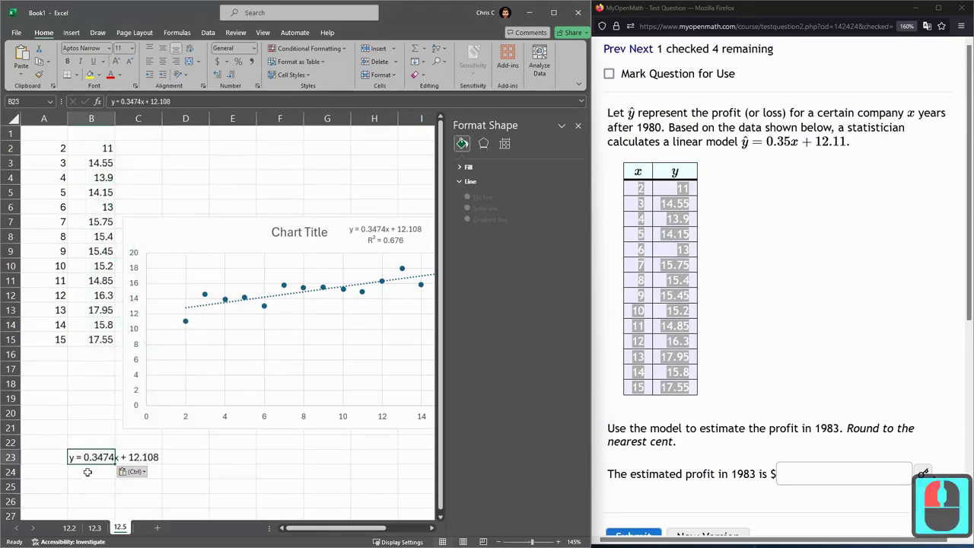
Step: Label A23 with x= and start moving the equation cell B23
scroll(53, 471, "up", 2, "ctrl")
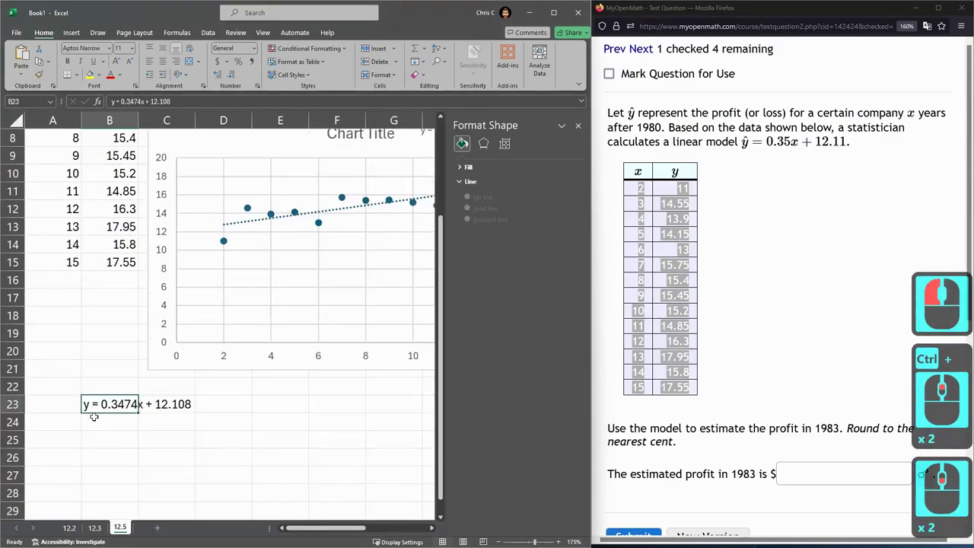
left_click(93, 417)
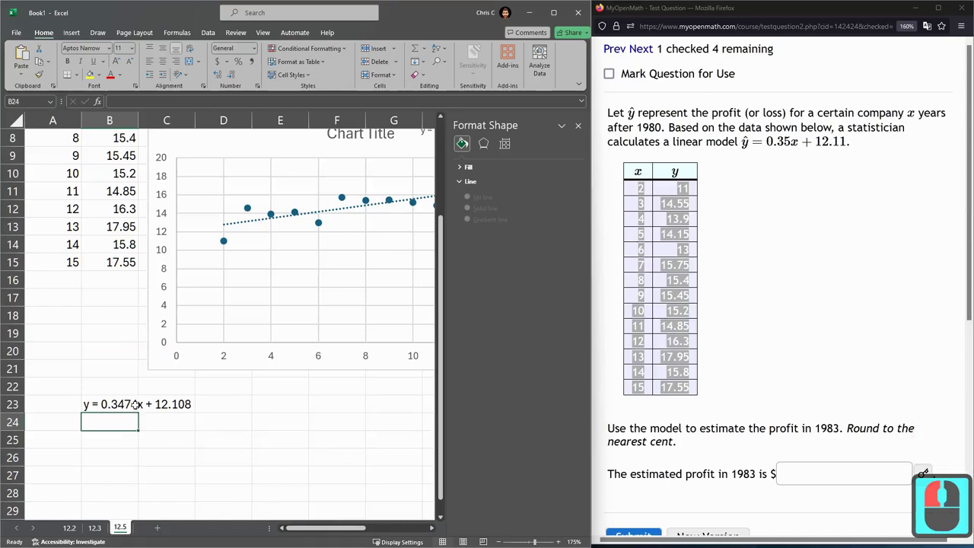
left_click(58, 406)
type("x=")
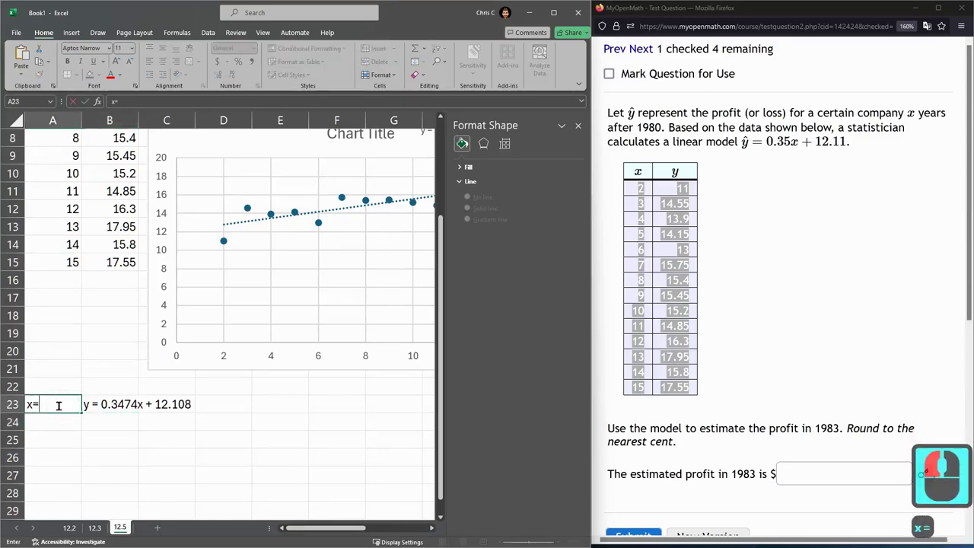
key("Return")
left_click(133, 409)
mouse_move(133, 409)
left_mouse_down()
mouse_move(113, 409)
mouse_move(193, 409)
mouse_move(140, 407)
left_mouse_up()
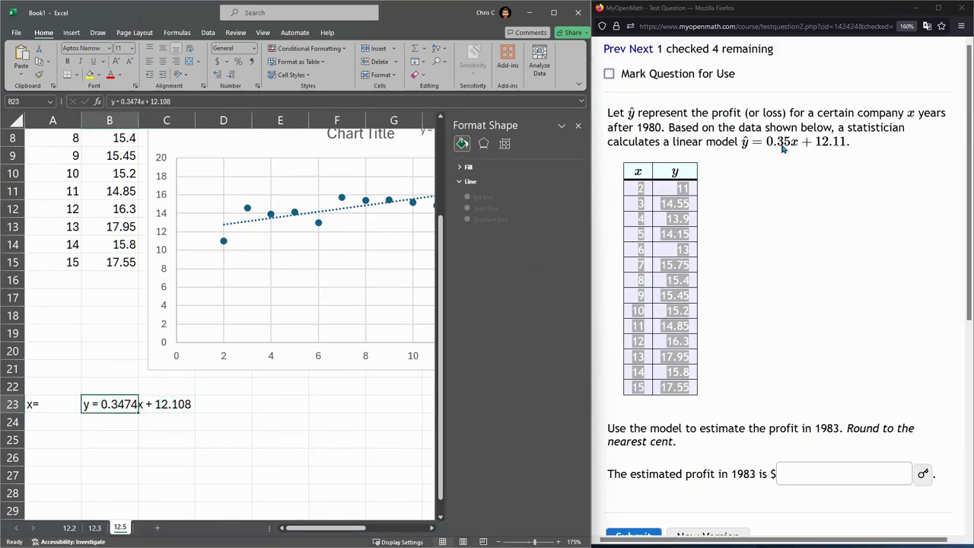
left_click(830, 145)
left_click(829, 145)
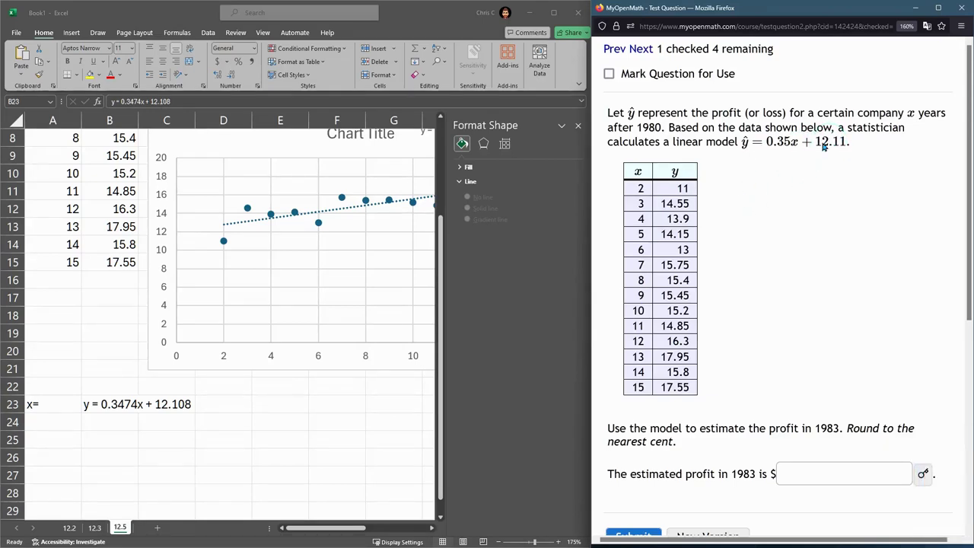
left_click(116, 407)
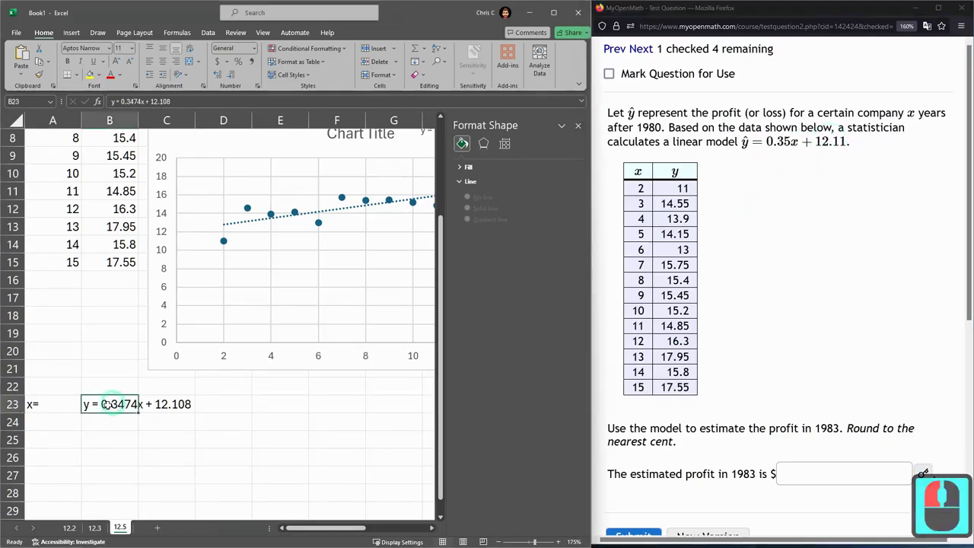
left_click(766, 425)
left_click_drag(815, 428, 839, 428)
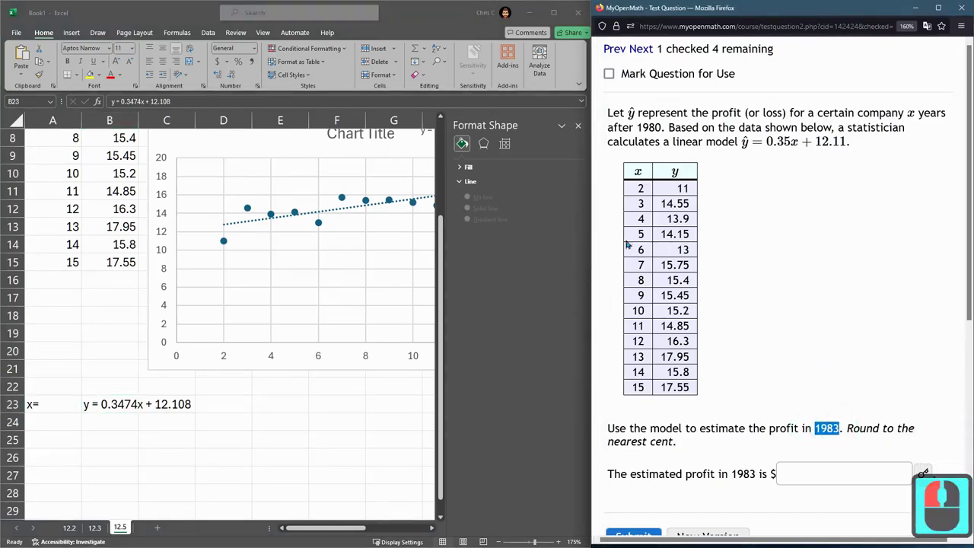
left_click_drag(629, 188, 632, 391)
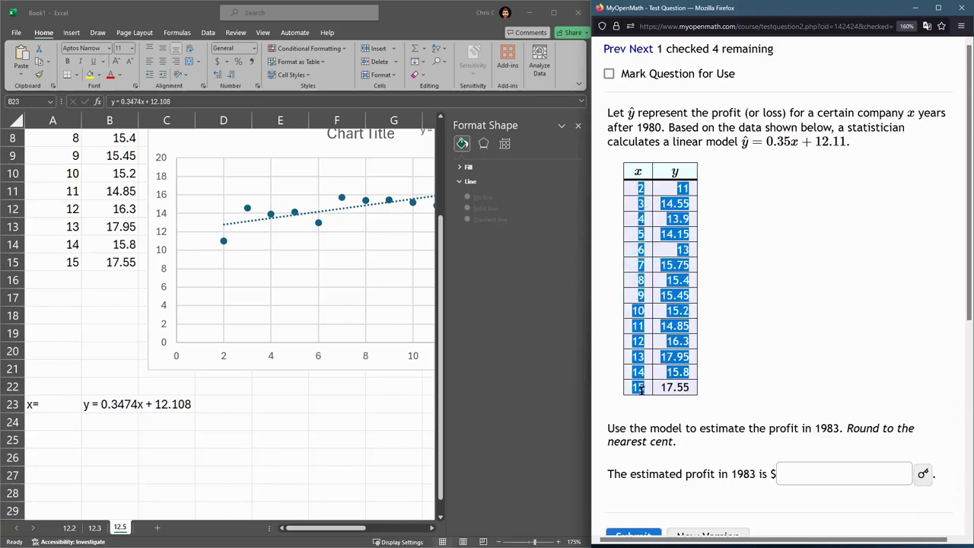
left_click(642, 389)
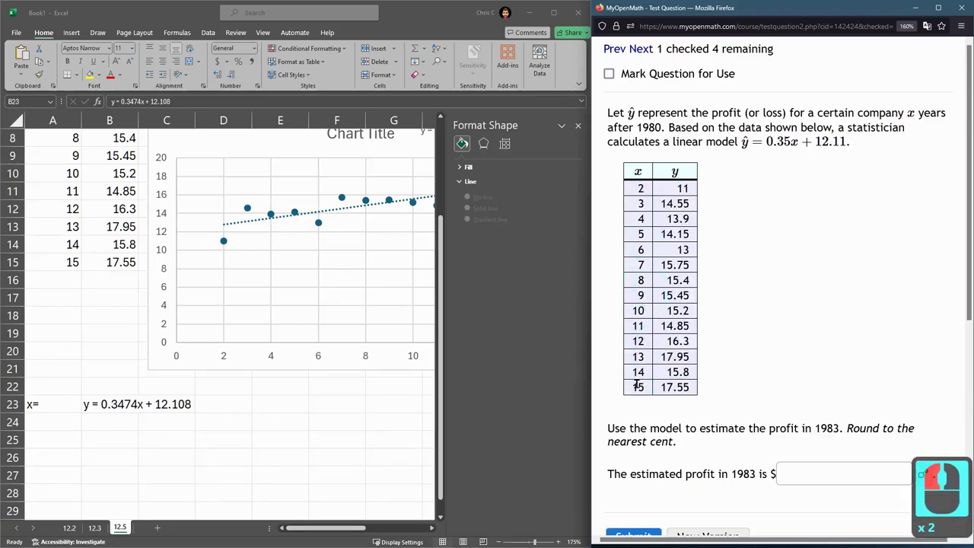
left_click(638, 127)
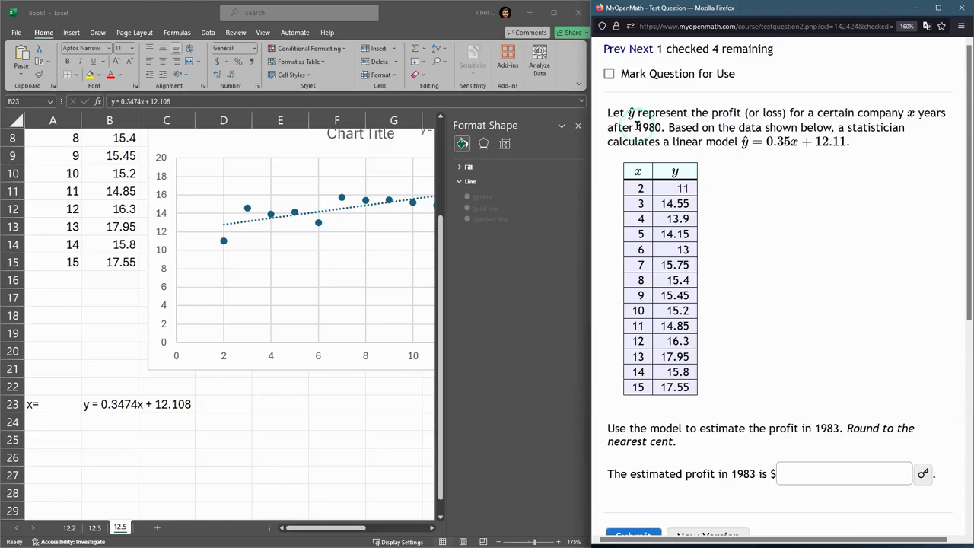
left_click_drag(637, 127, 663, 128)
left_click_drag(611, 127, 614, 127)
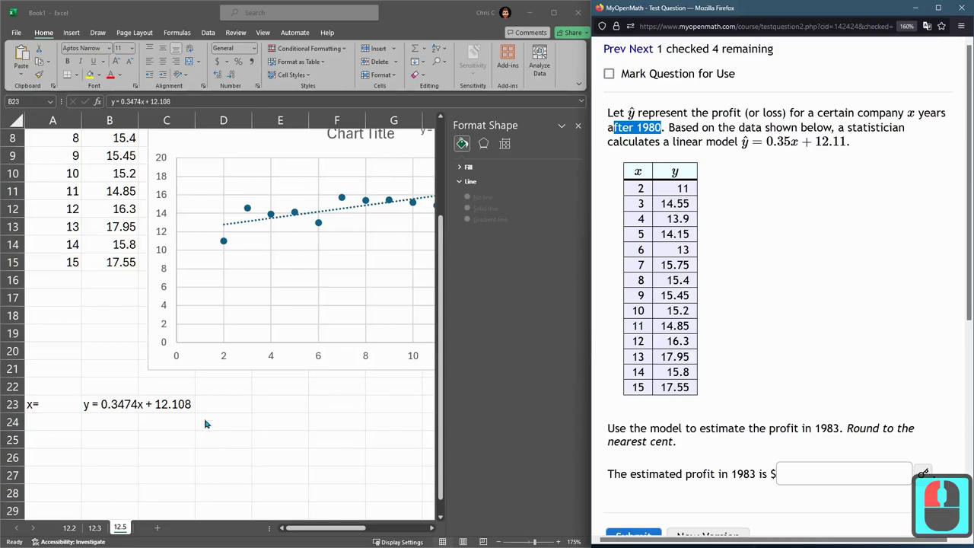
left_click(274, 403)
left_click(279, 404)
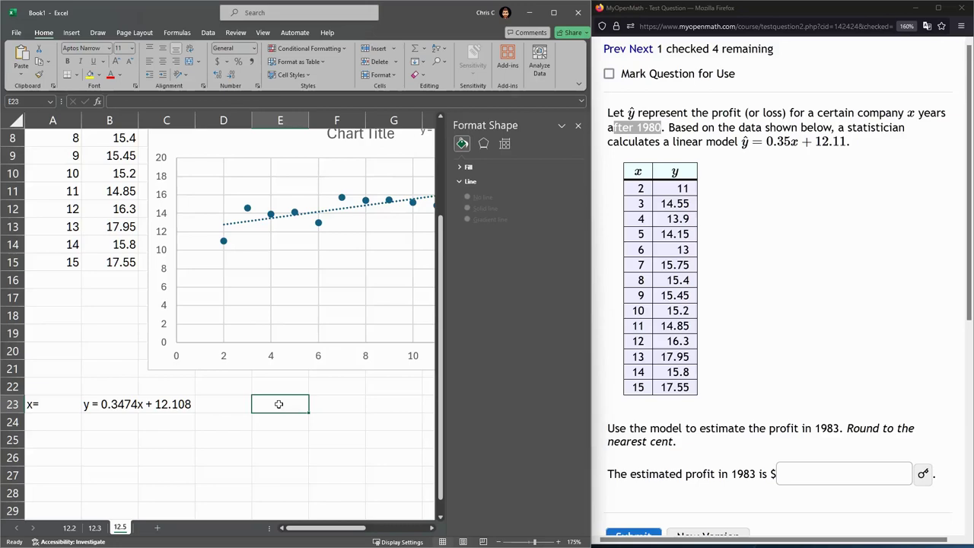
Step: Enter =1983-1980 in E23 to get x = 3, cross-checking the years in the question
type("=")
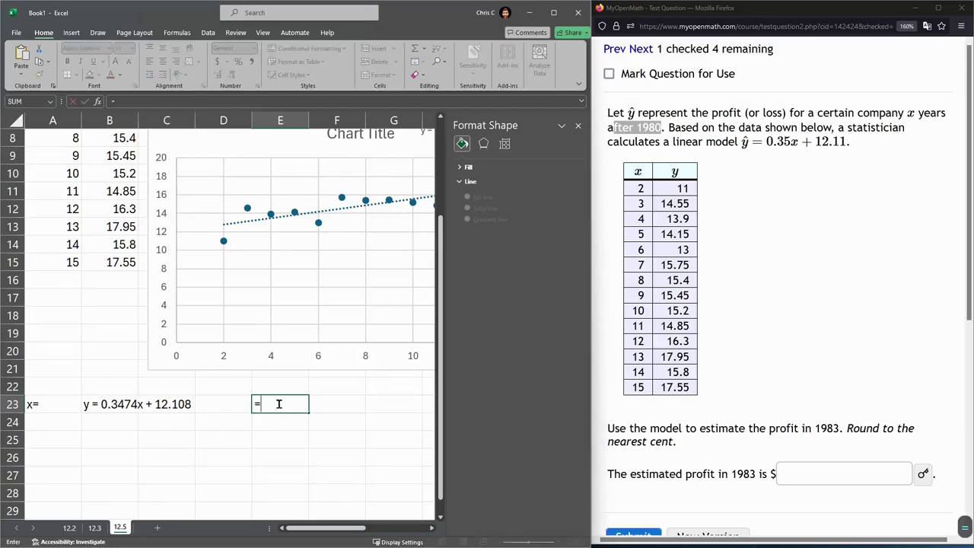
type("19")
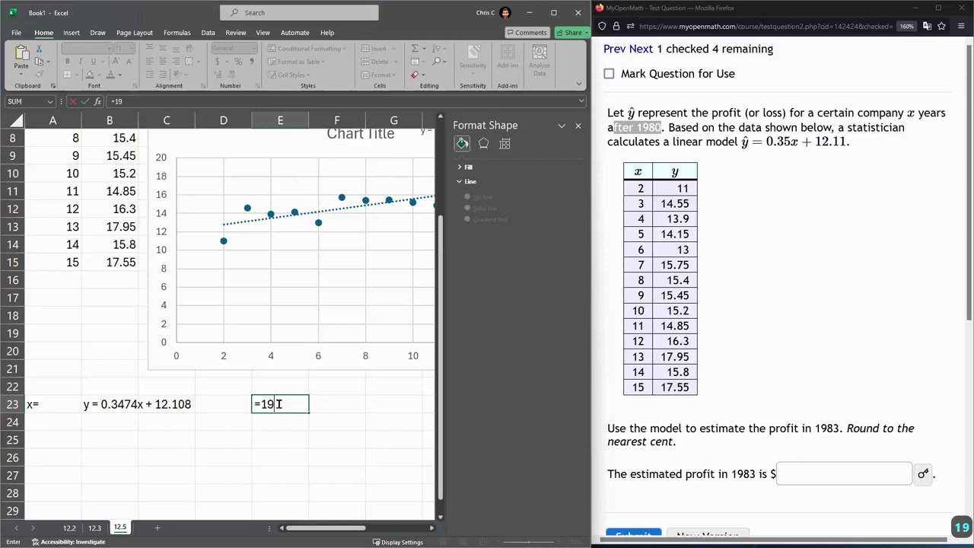
type("83-1980")
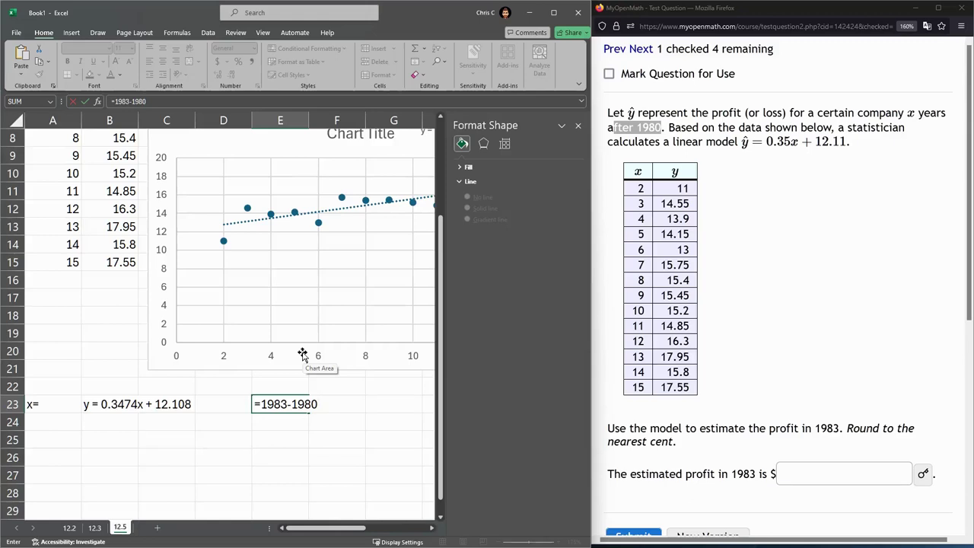
key("Return")
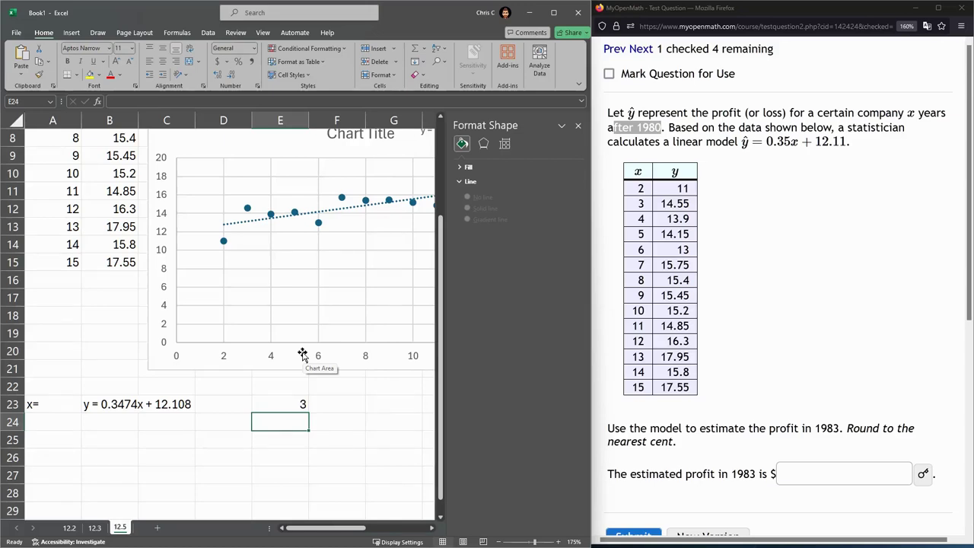
left_click(638, 127)
double_click(640, 127)
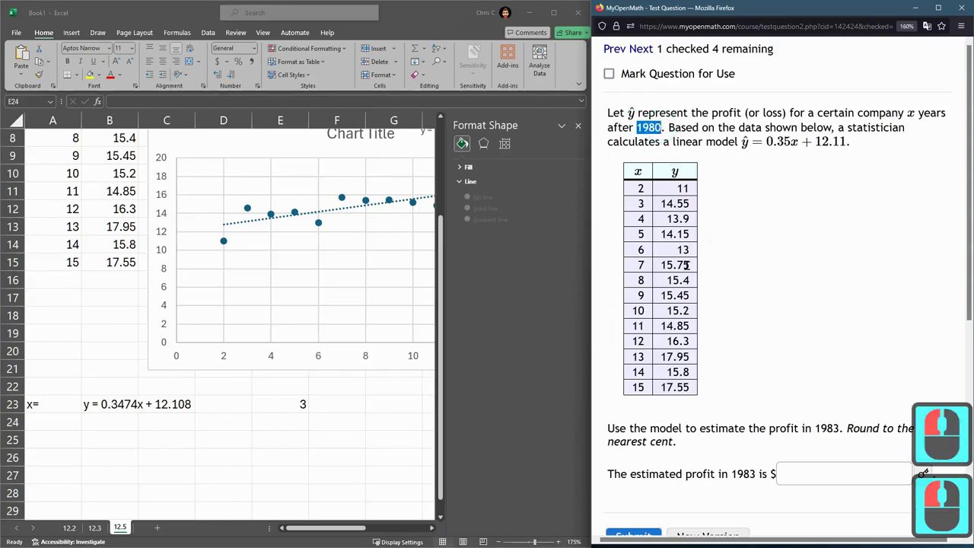
left_click_drag(815, 427, 851, 431)
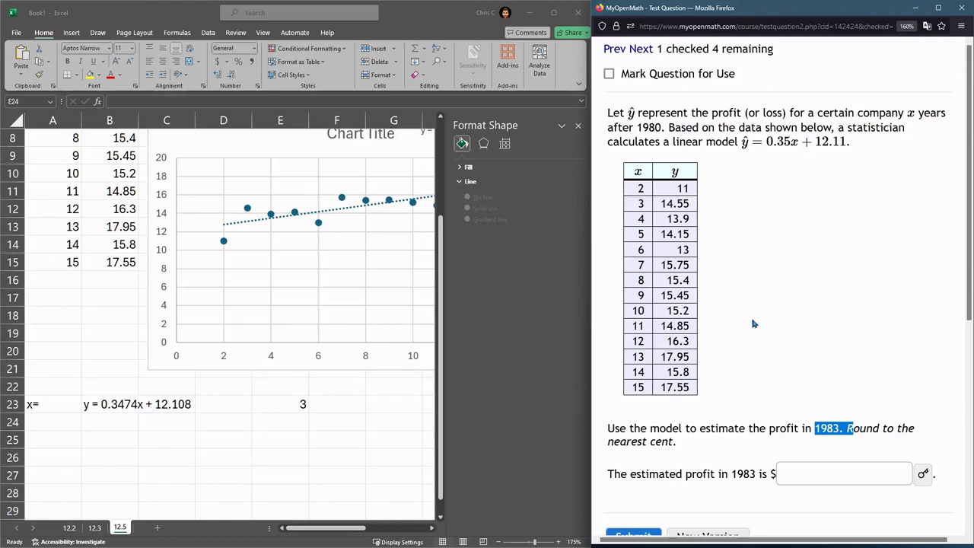
left_click(282, 409)
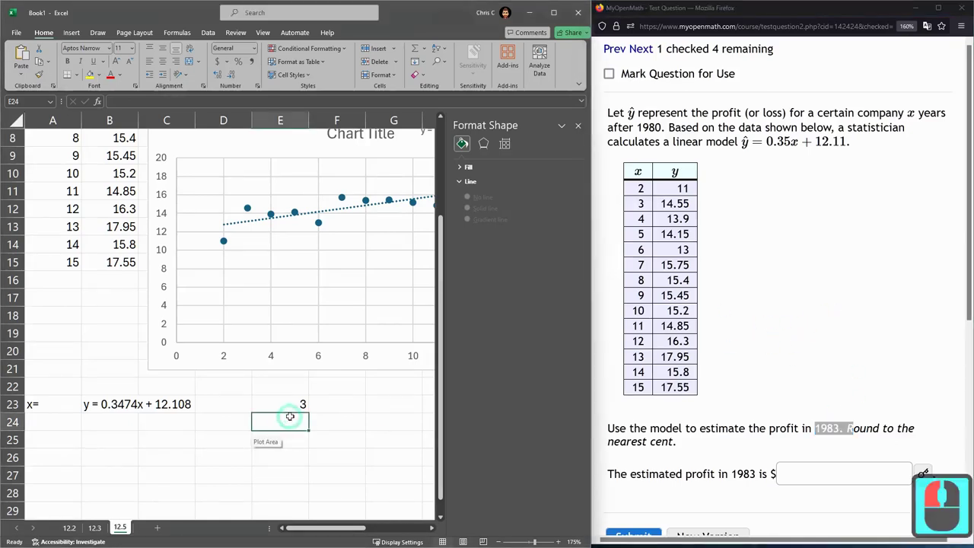
left_click(298, 403)
left_click(297, 402)
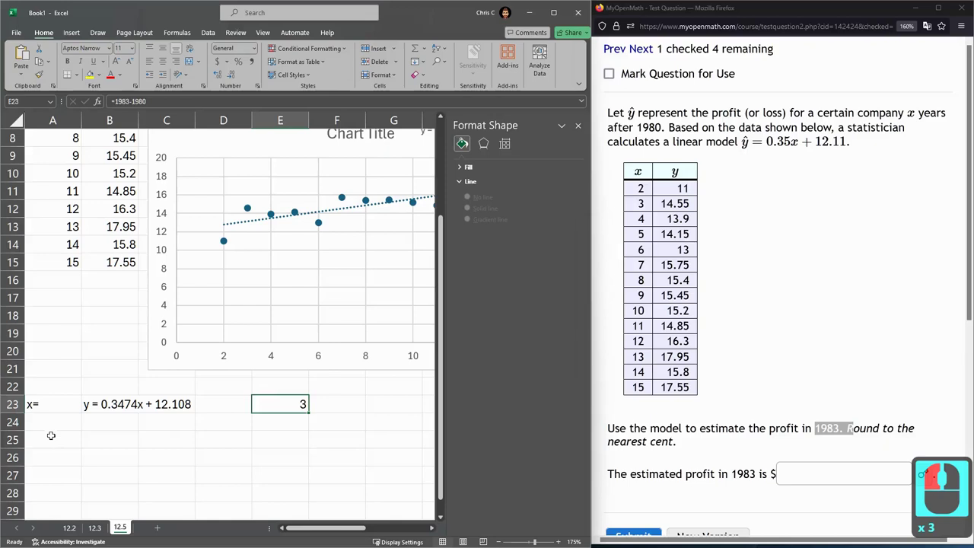
left_click(639, 206)
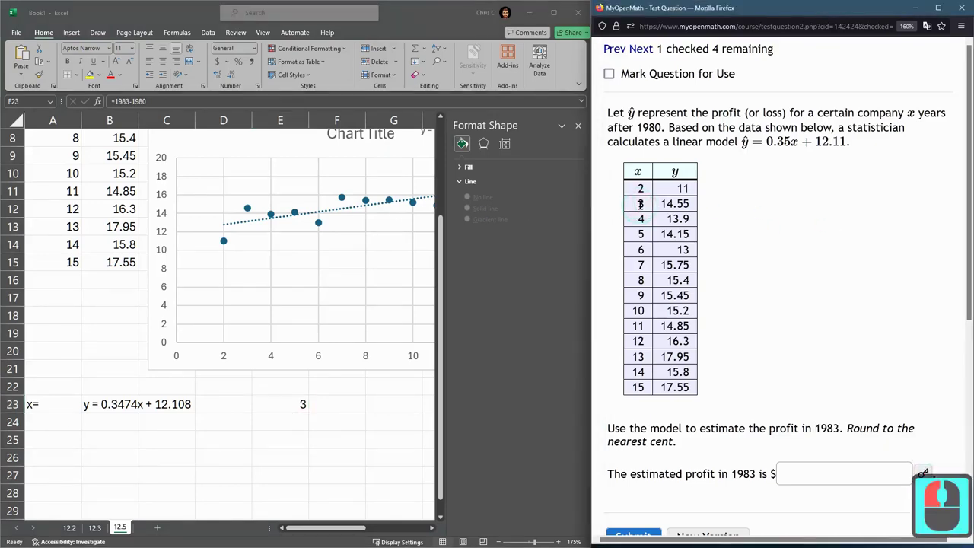
left_click_drag(662, 206, 708, 209)
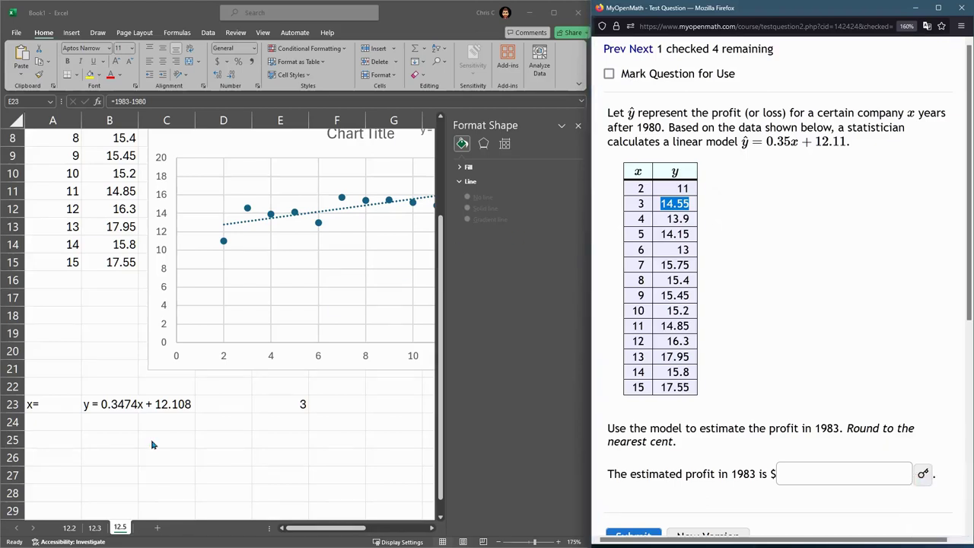
Step: Enter 3 in A25 and copy the trendline equation text from B23
left_click(114, 414)
left_click(54, 440)
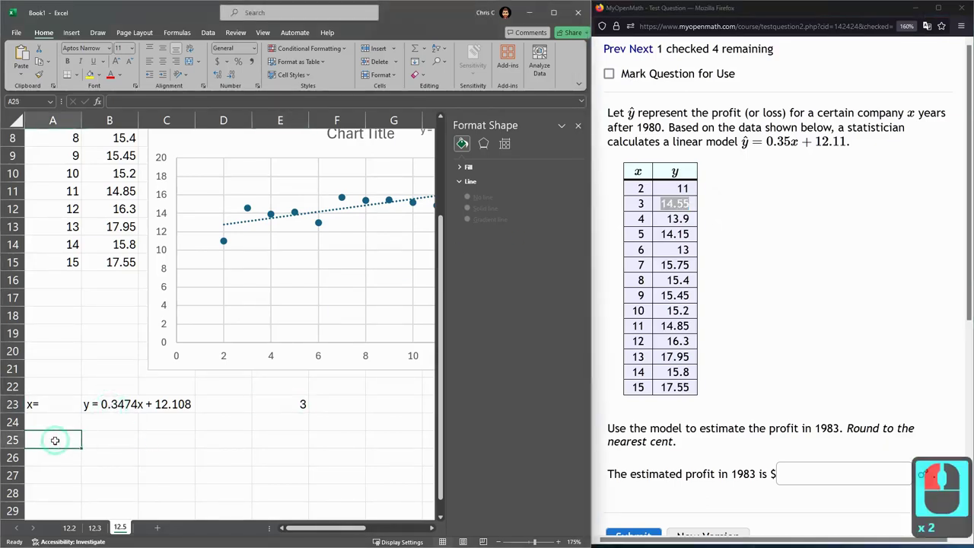
type("3")
key("Right")
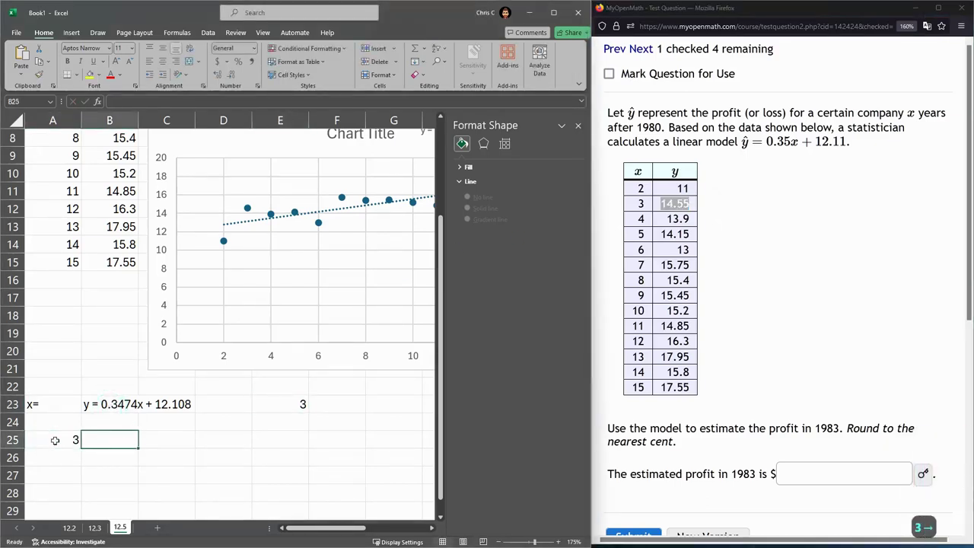
type("=")
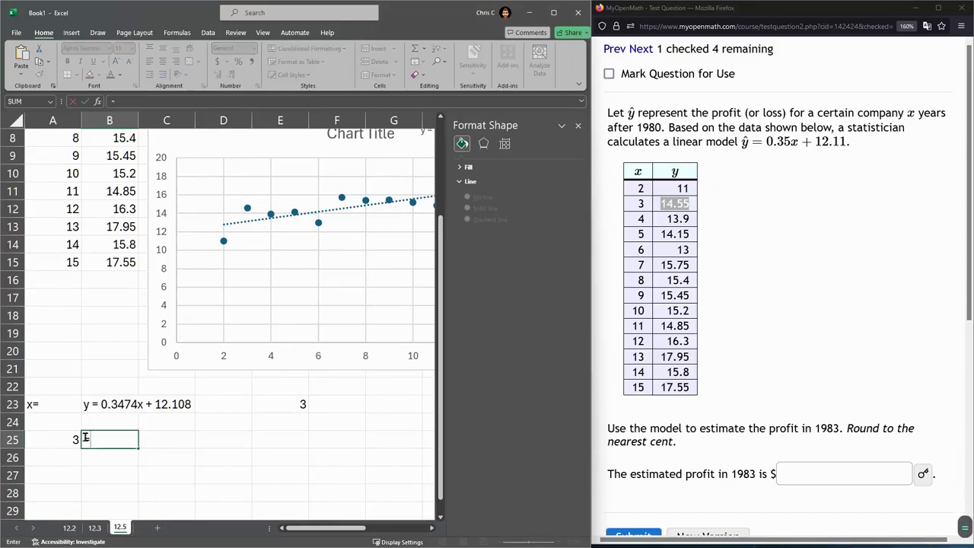
left_click(122, 402)
left_click(114, 404)
key("Escape")
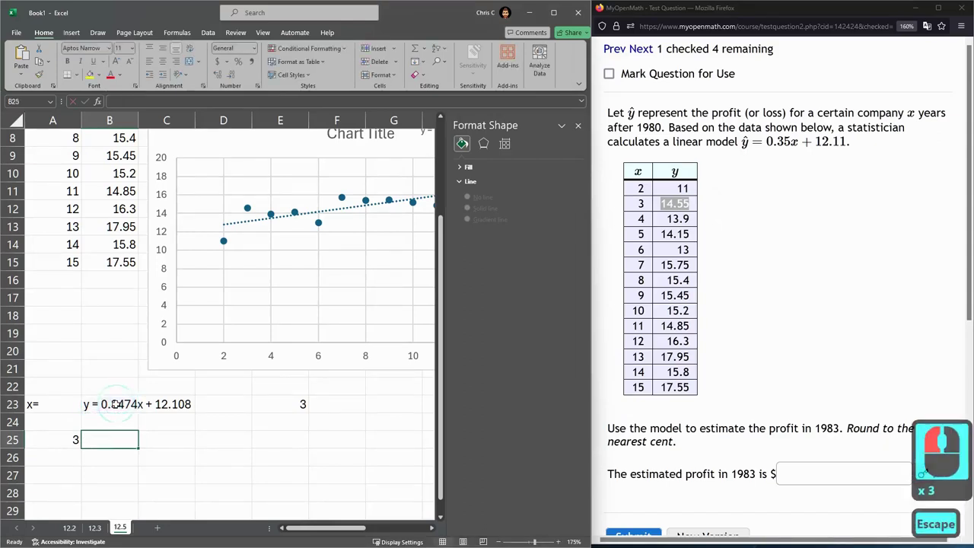
left_click(101, 404)
key("Escape")
triple_click(102, 404)
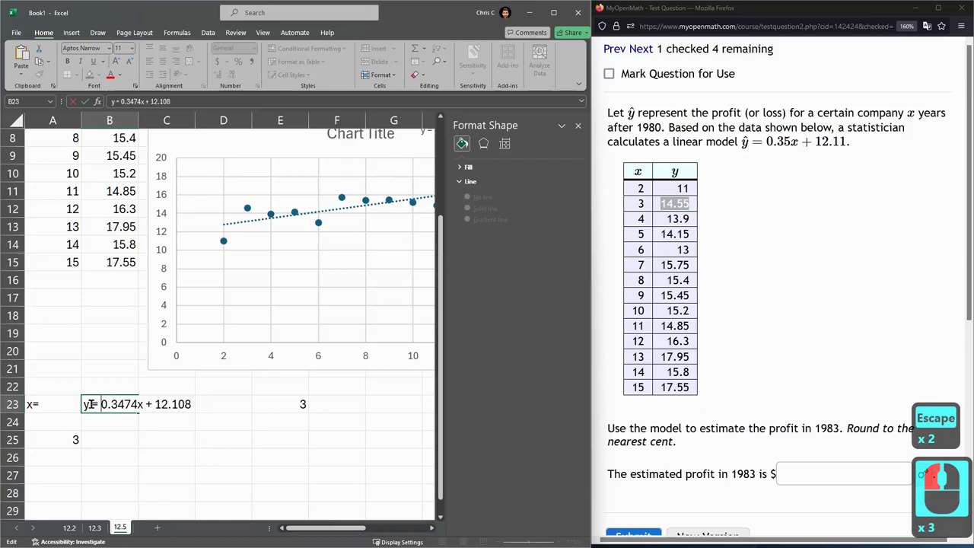
key("ctrl+c")
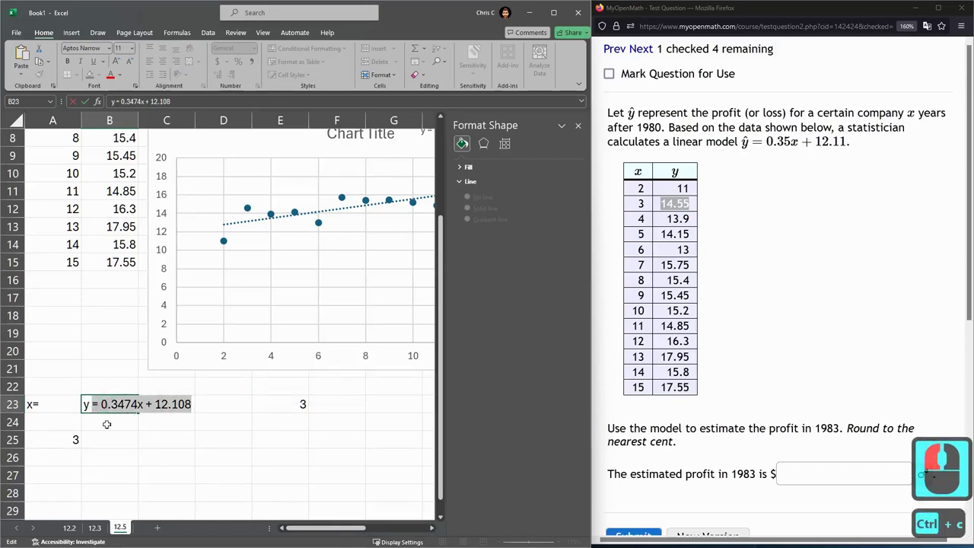
Step: Paste the equation into B25 and turn it into =0.3474*A25+12.108
left_click(95, 443)
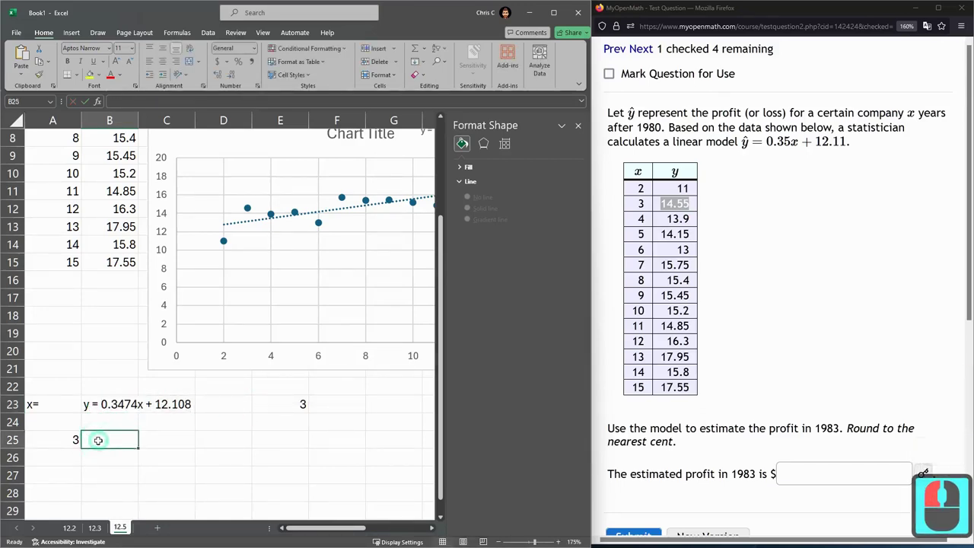
key("ctrl+v")
triple_click(133, 442)
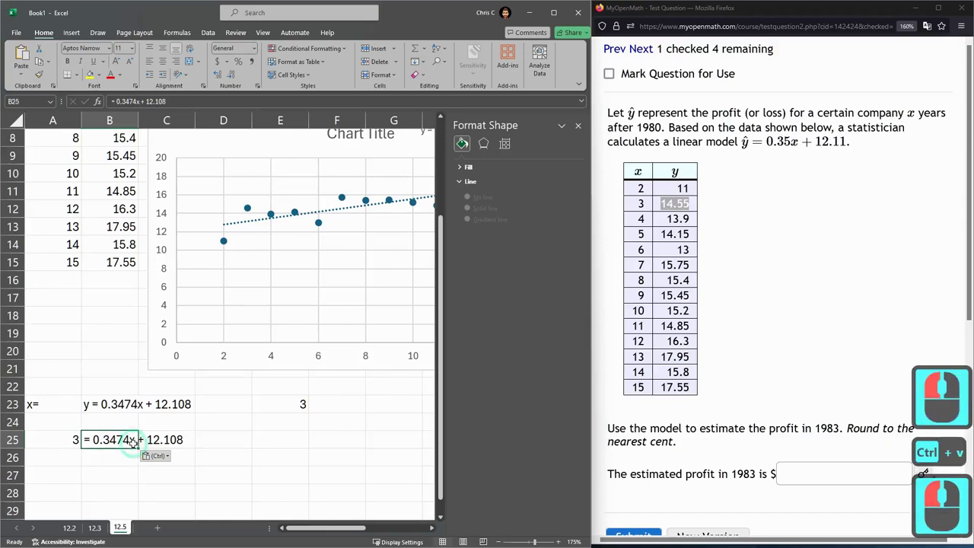
key("BackSpace")
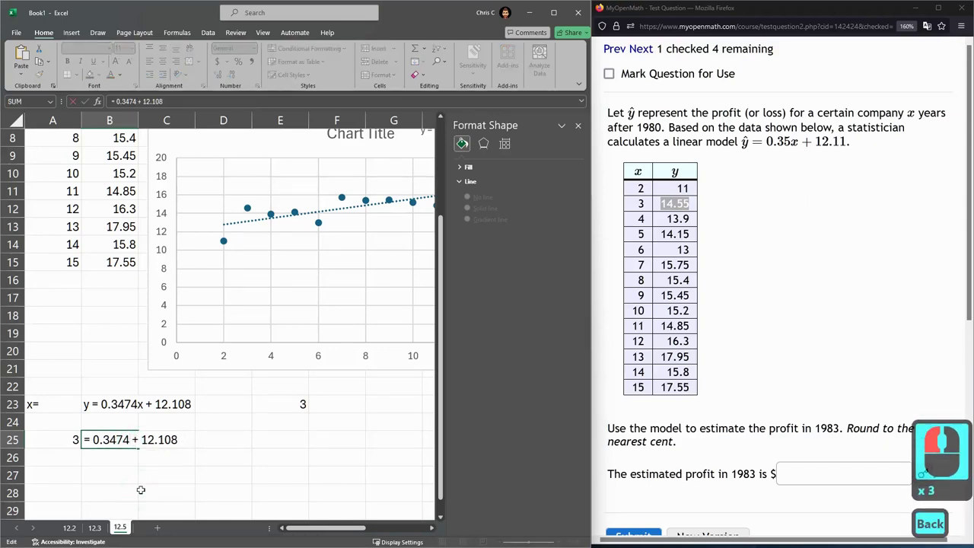
type("*")
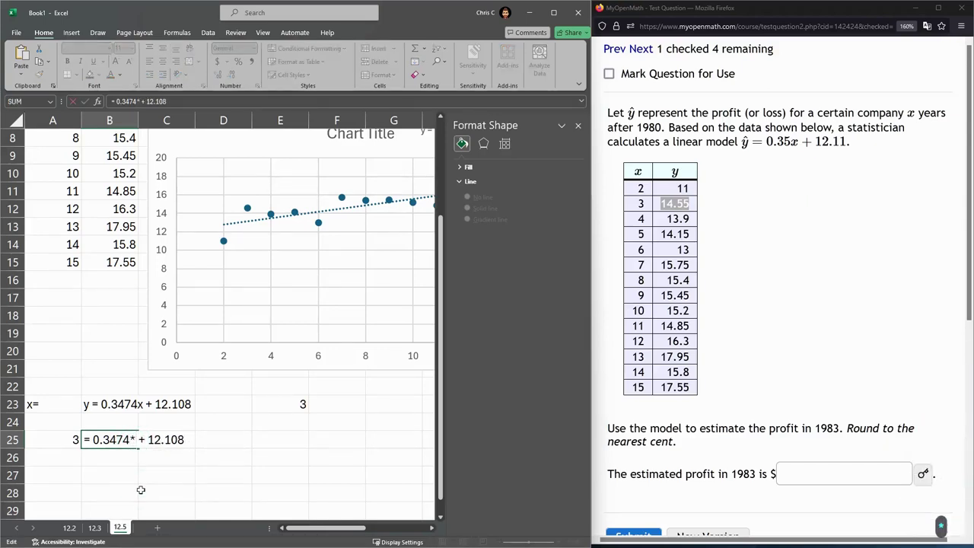
left_click(68, 443)
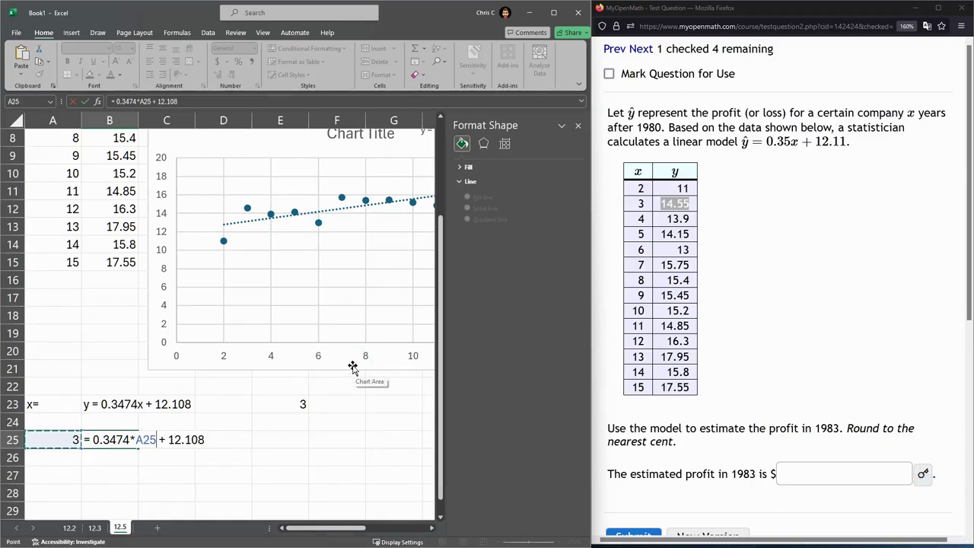
key("Return")
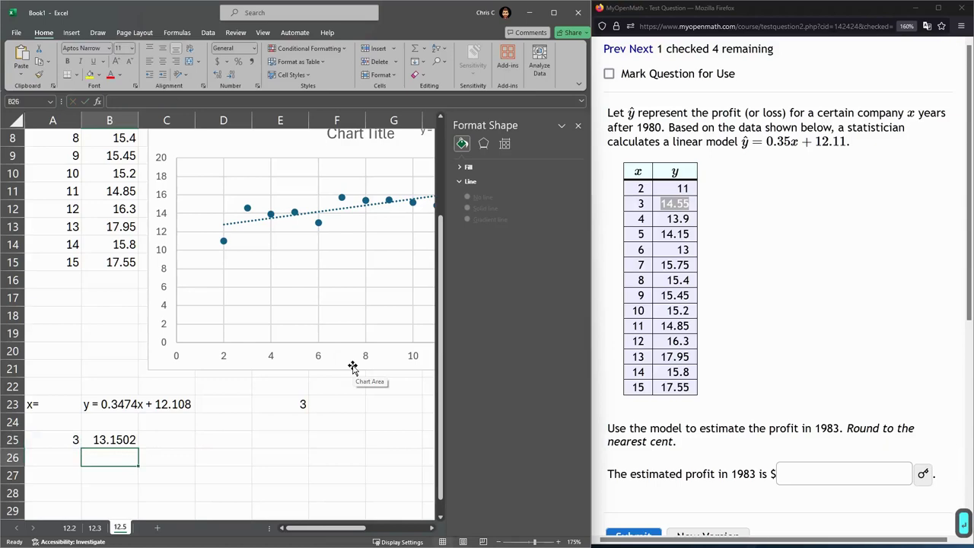
Step: Enter 13.15 as the estimated 1983 profit and submit the answer
left_click(843, 473)
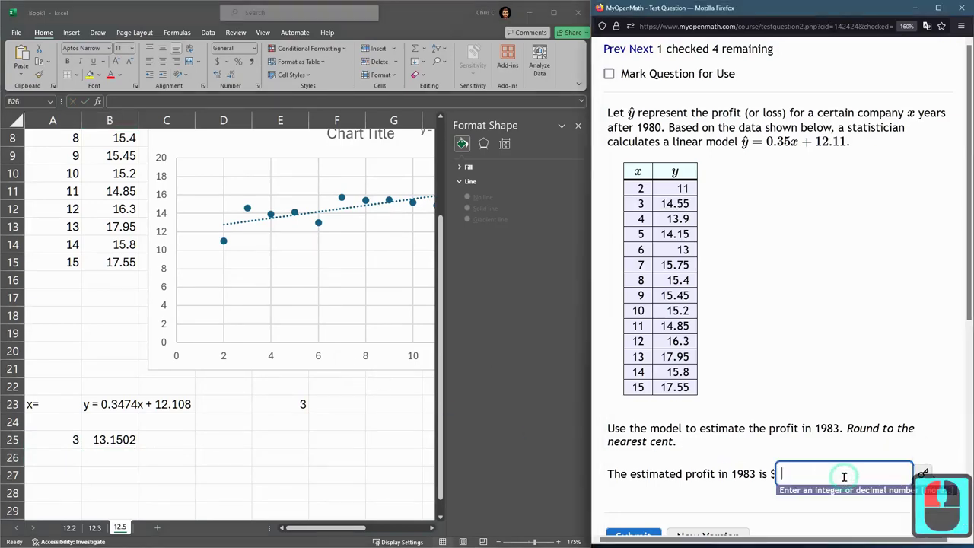
type("13.")
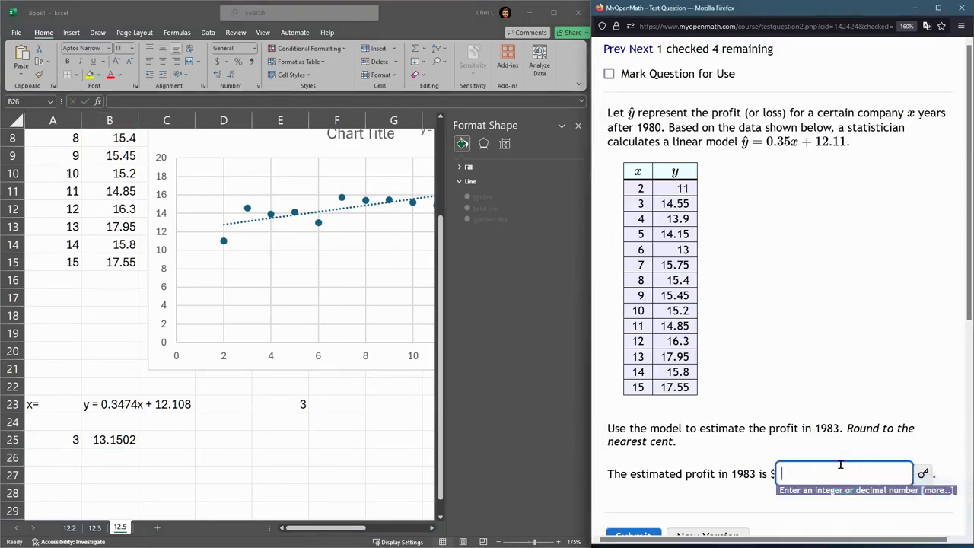
type("1")
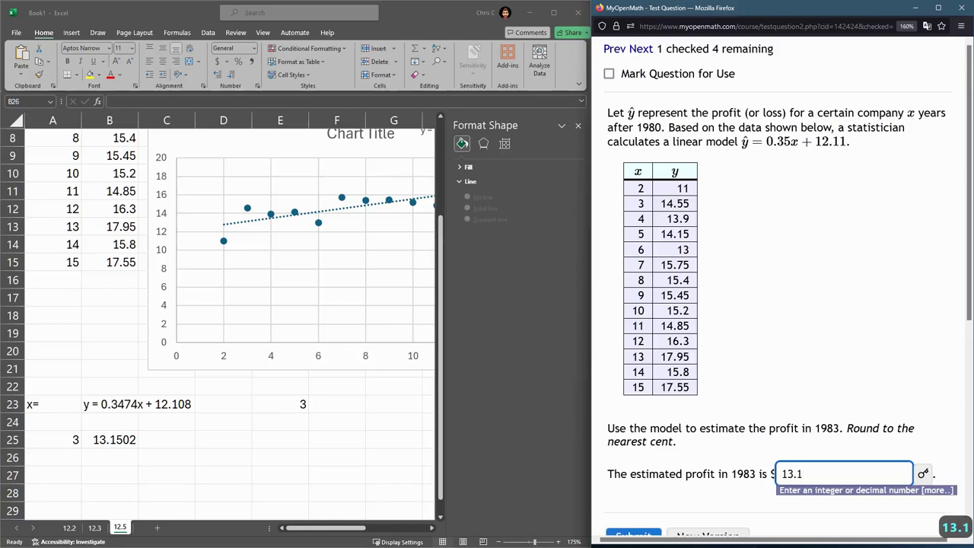
type("5")
left_click(761, 453)
scroll(688, 450, "down", 2)
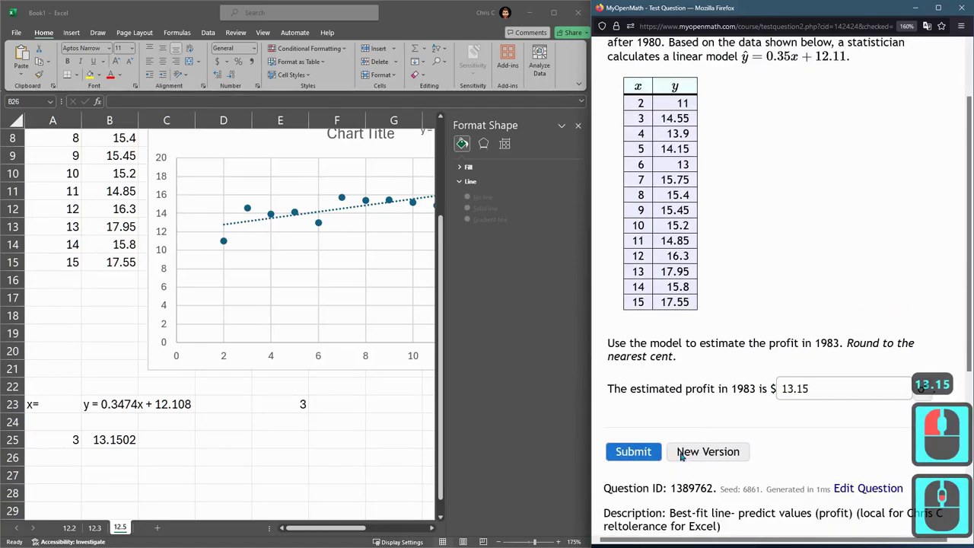
left_click(633, 452)
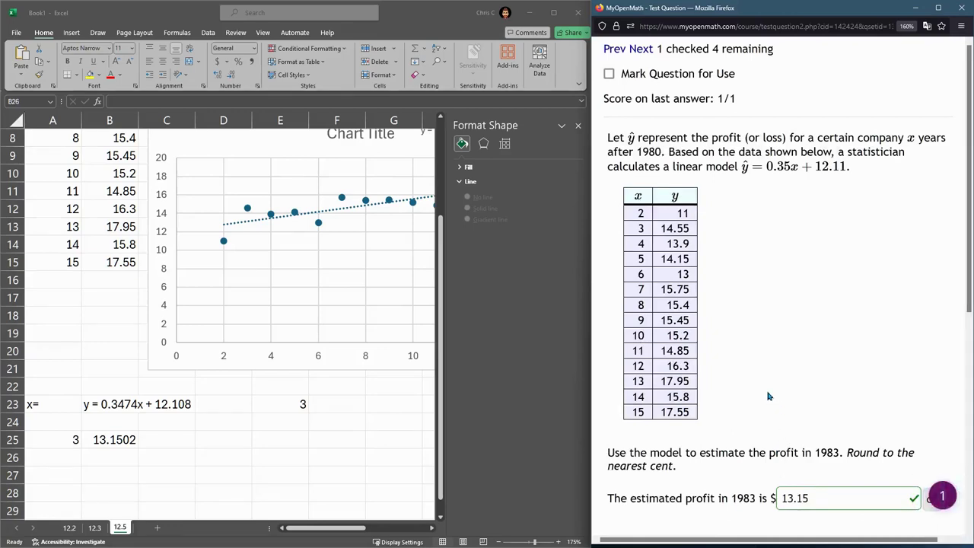
left_click_drag(661, 229, 712, 230)
double_click(713, 231)
scroll(266, 279, "down", 1)
scroll(366, 351, "up", 3)
scroll(368, 352, "down", 1, "ctrl")
scroll(368, 352, "down", 2, "ctrl")
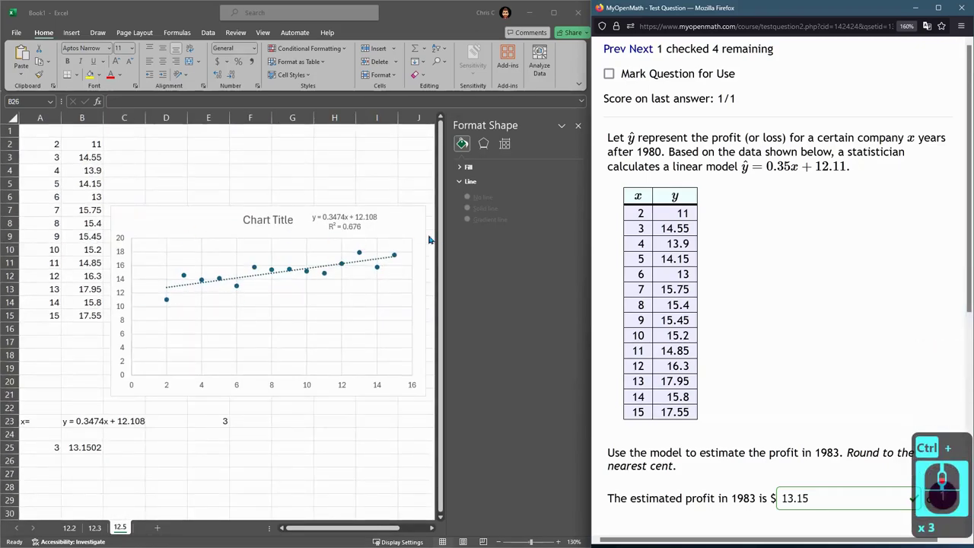
left_click(184, 279)
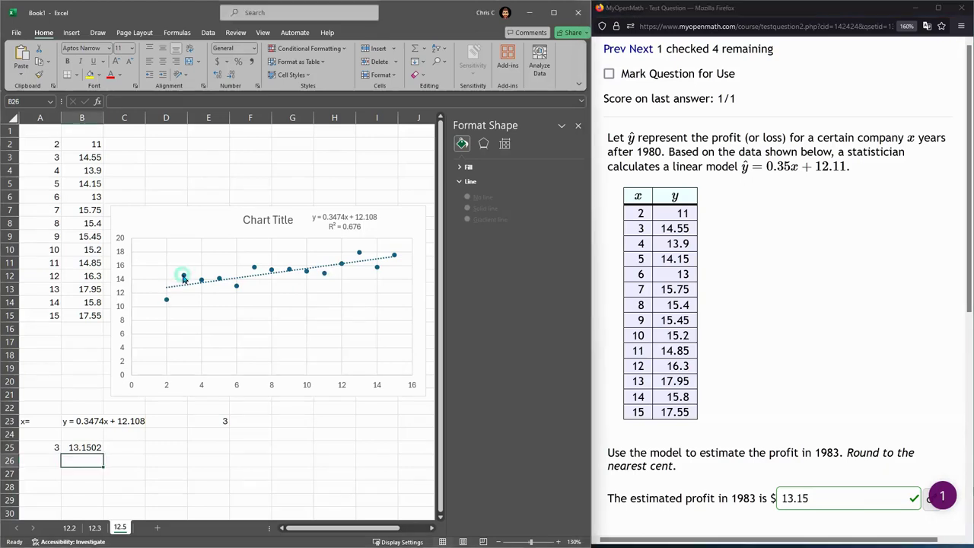
left_click(184, 279)
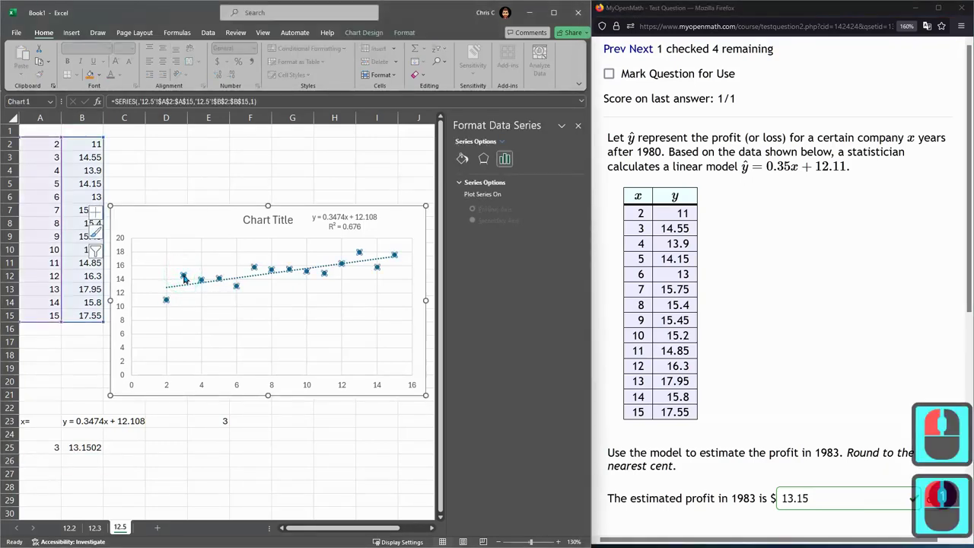
left_click_drag(631, 227, 704, 228)
left_click(184, 275)
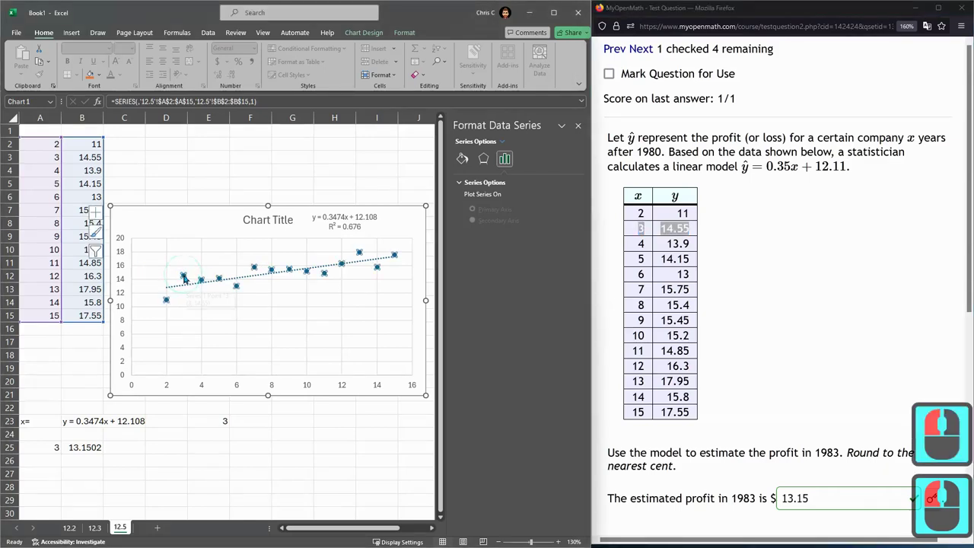
left_click(184, 276)
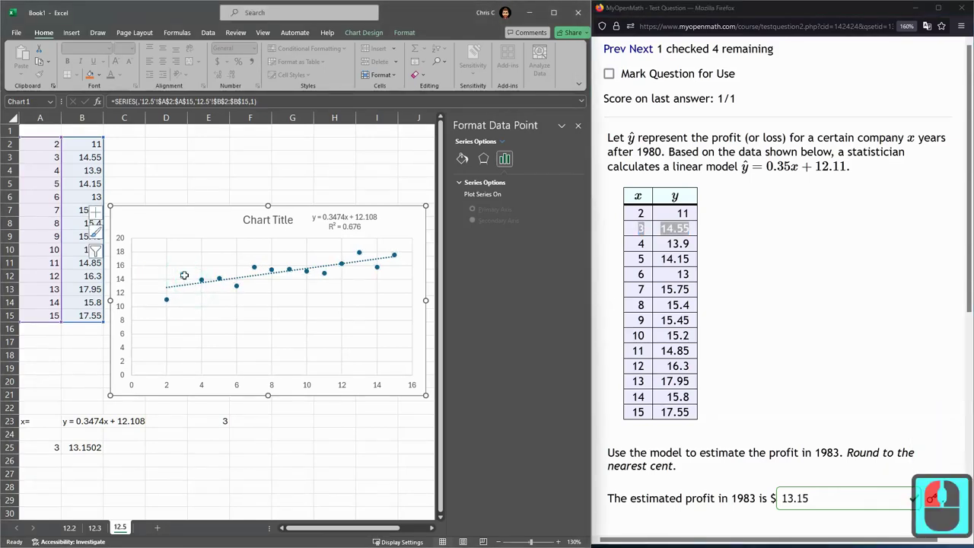
scroll(184, 277, "up", 5, "ctrl")
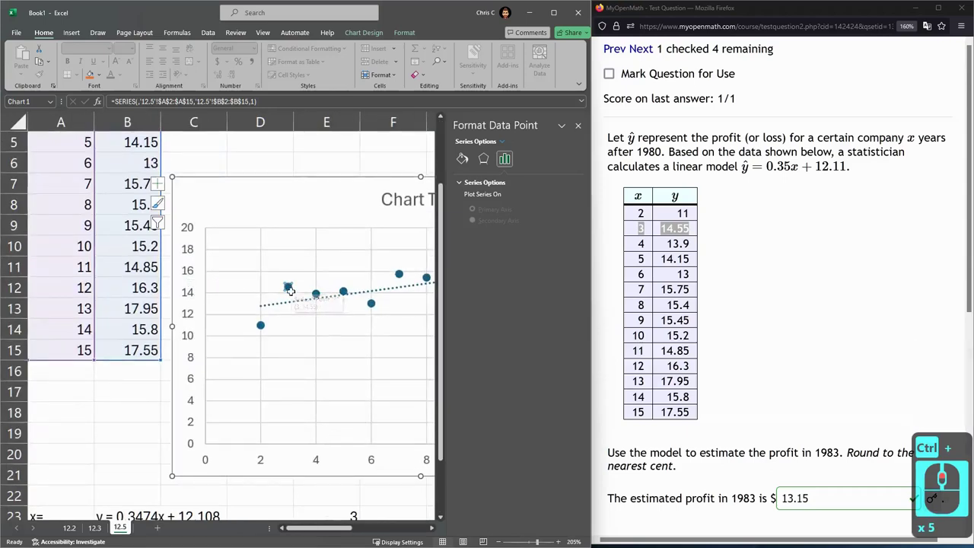
mouse_move(290, 288)
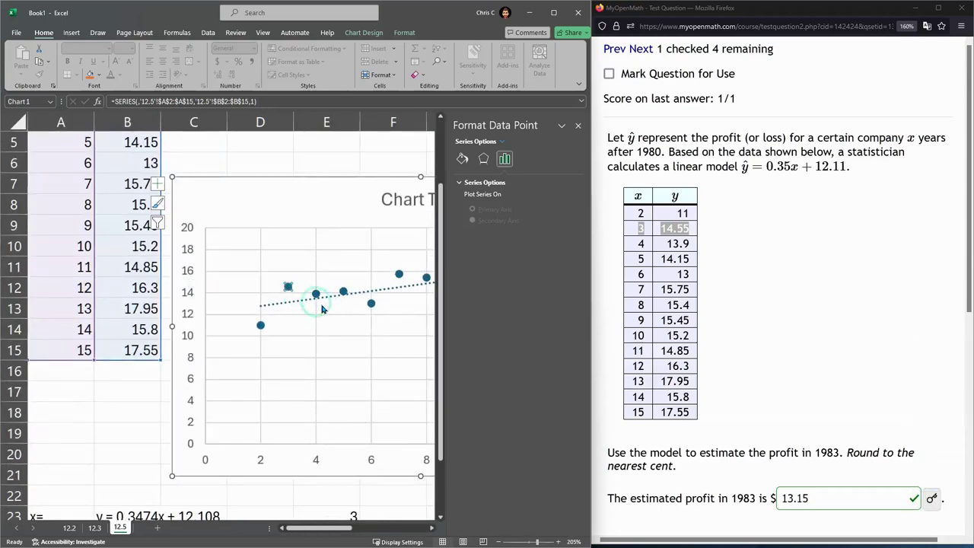
left_click(289, 287)
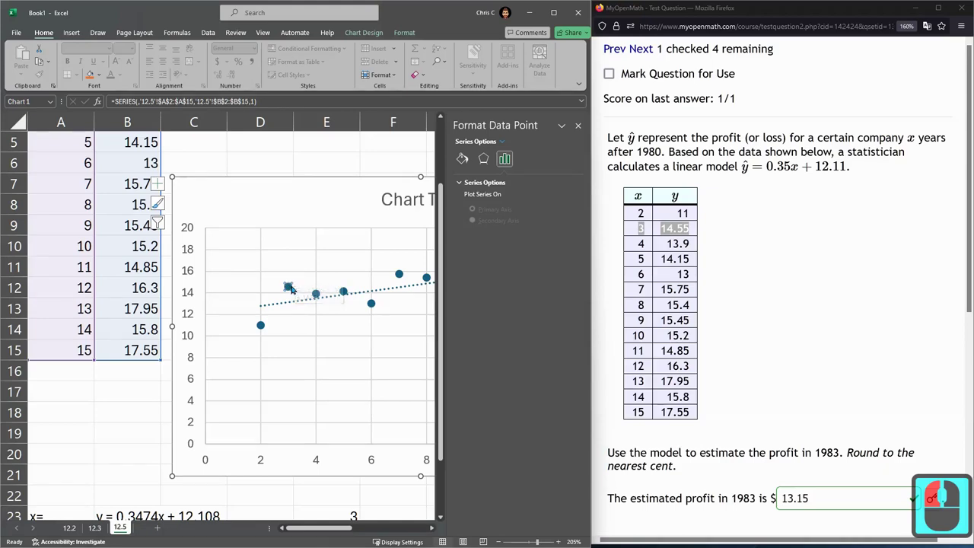
left_click(853, 390)
scroll(762, 395, "down", 2)
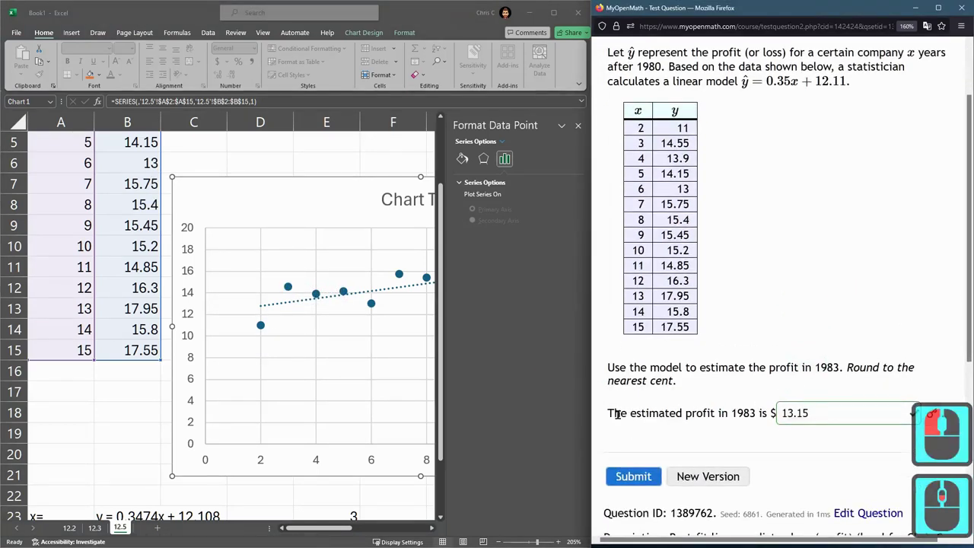
double_click(828, 367)
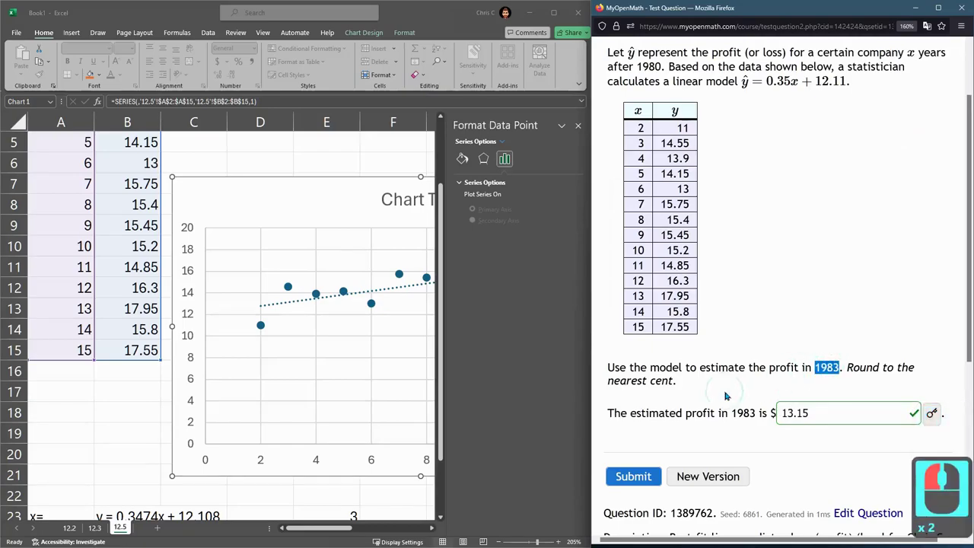